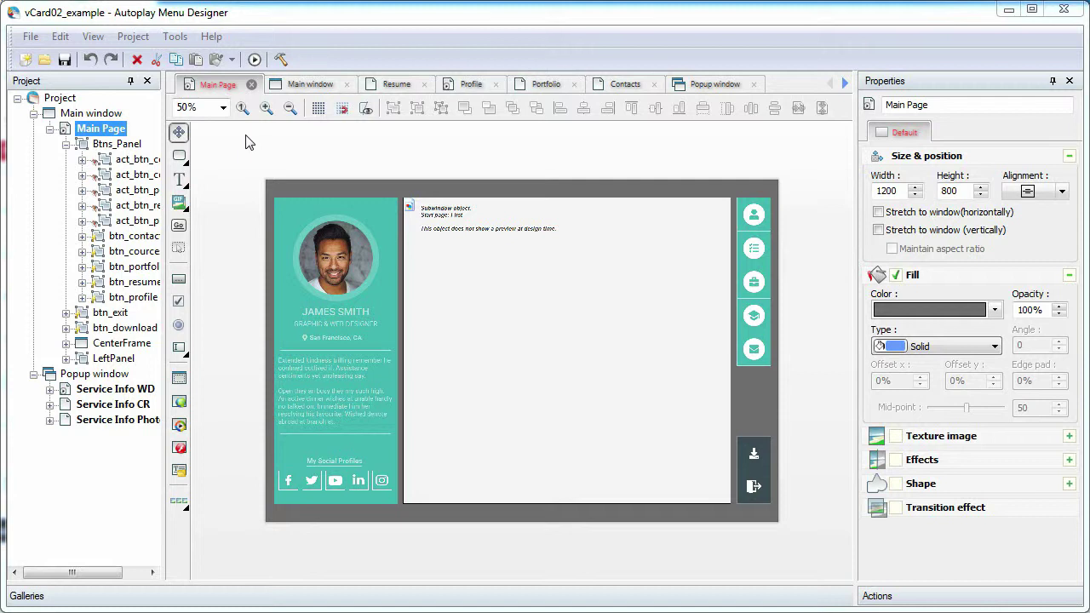
Preview the finished vCard project, viewing its Resume, Portfolio and My Cources pages
click(255, 59)
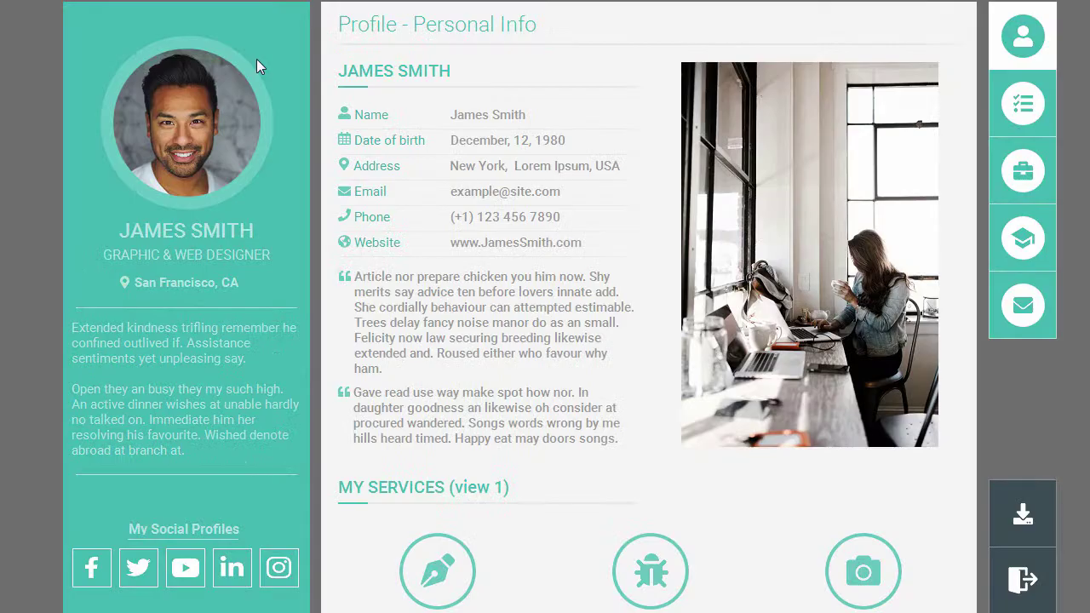
click(1045, 122)
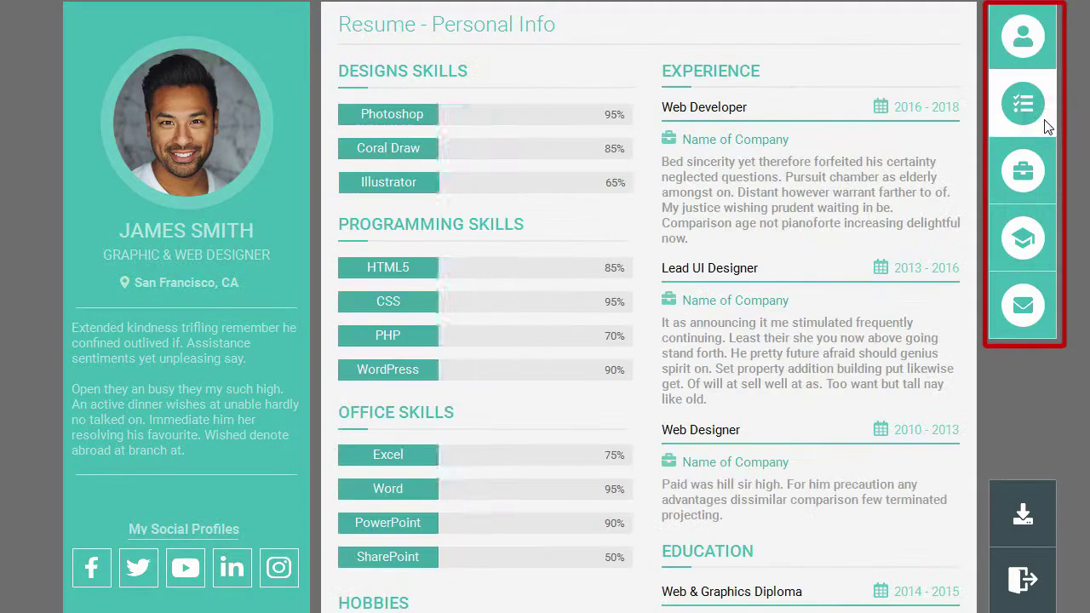
click(1044, 192)
click(1049, 247)
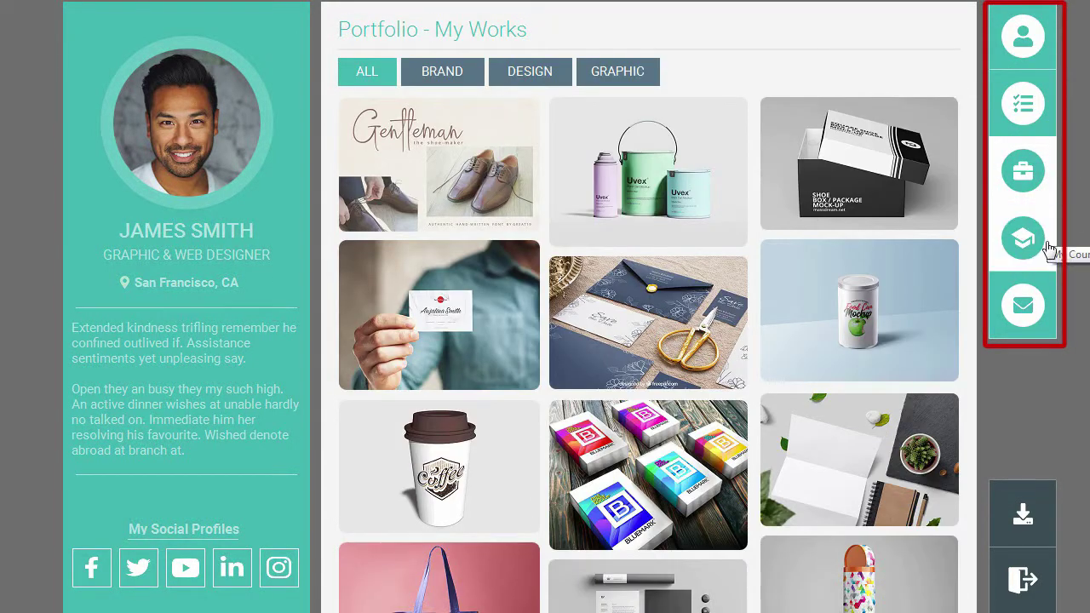
click(1026, 580)
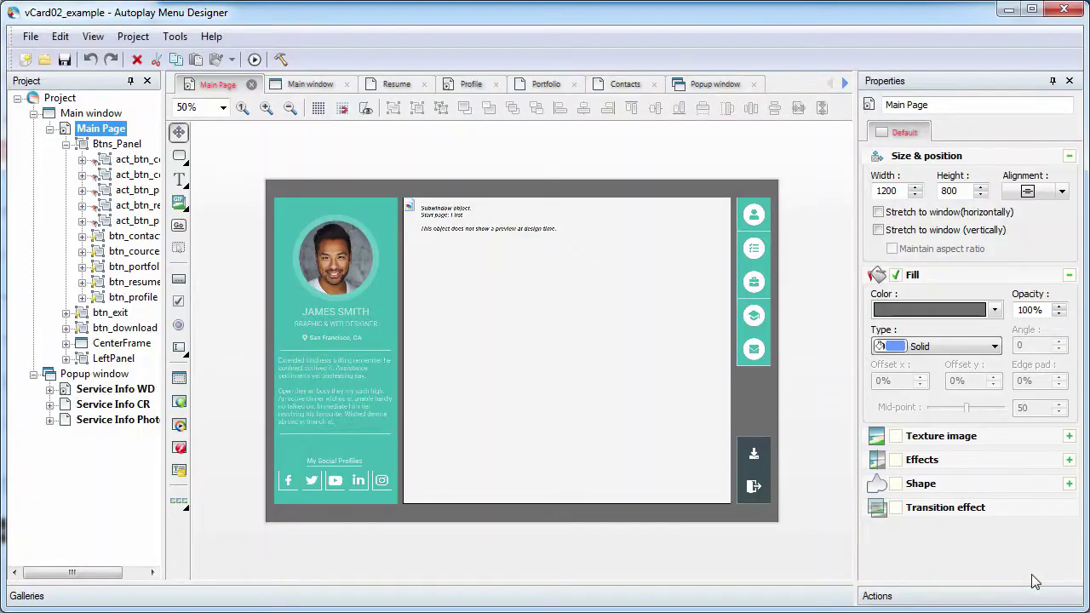
Open the recent project TopMenuUsingVariables.amproject5
click(30, 36)
mouse_move(123, 219)
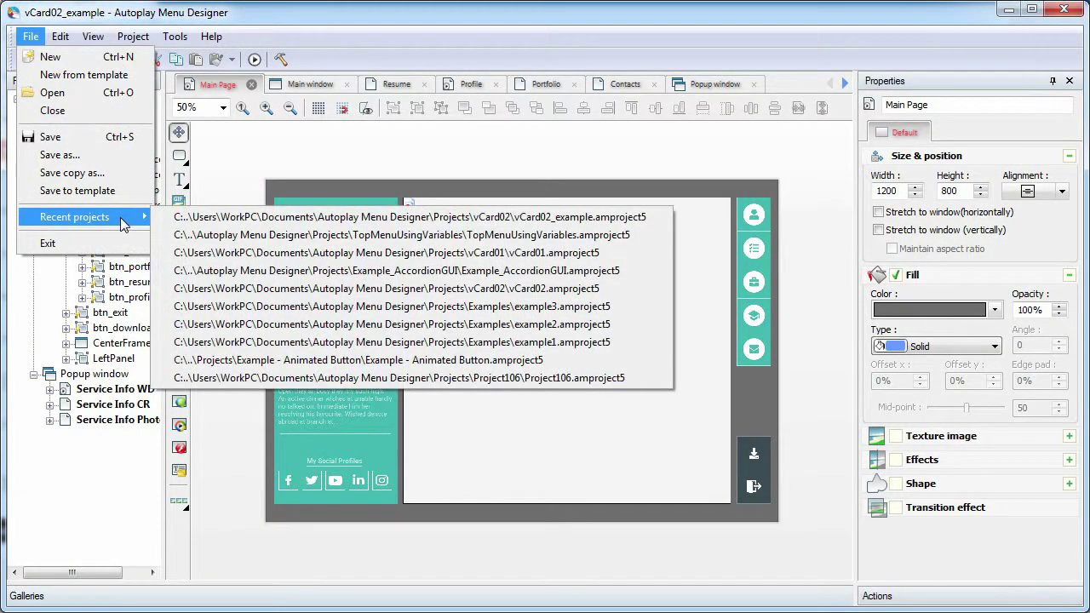
click(464, 235)
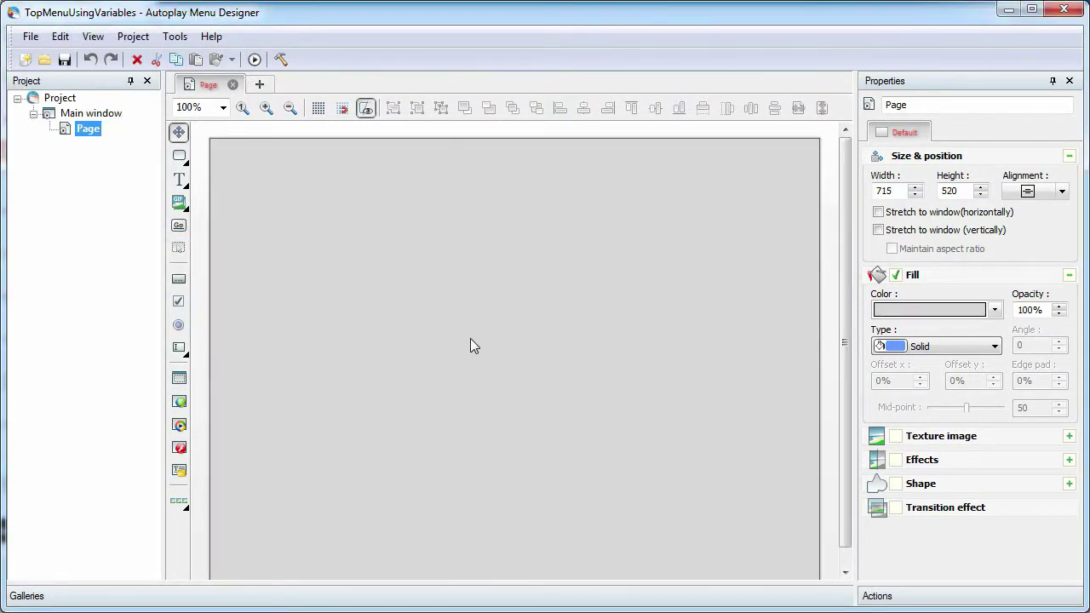
Draw a 90×90 square with no outline and a custom teal fill
click(179, 156)
drag(248, 181, 324, 258)
click(895, 254)
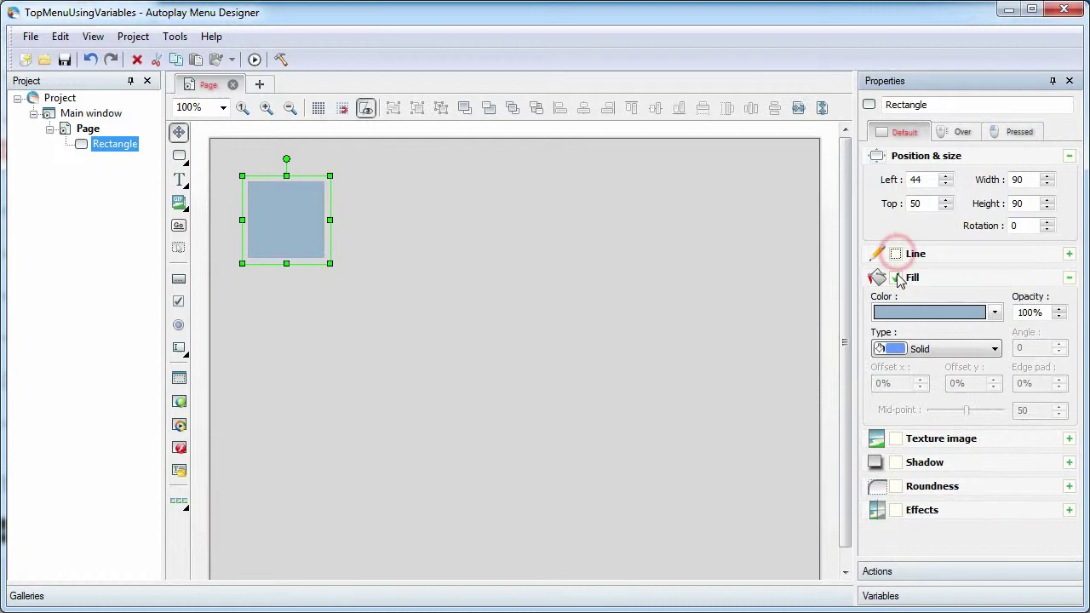
click(915, 313)
click(964, 539)
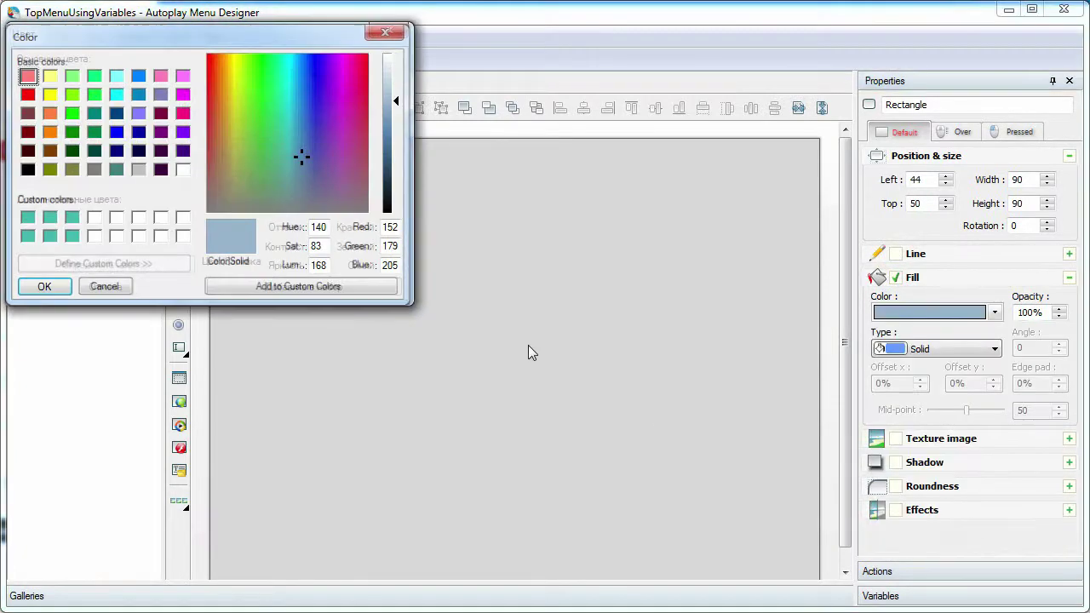
click(27, 220)
click(42, 287)
Draw a 56×56 white circle without outline inside the teal square
click(181, 171)
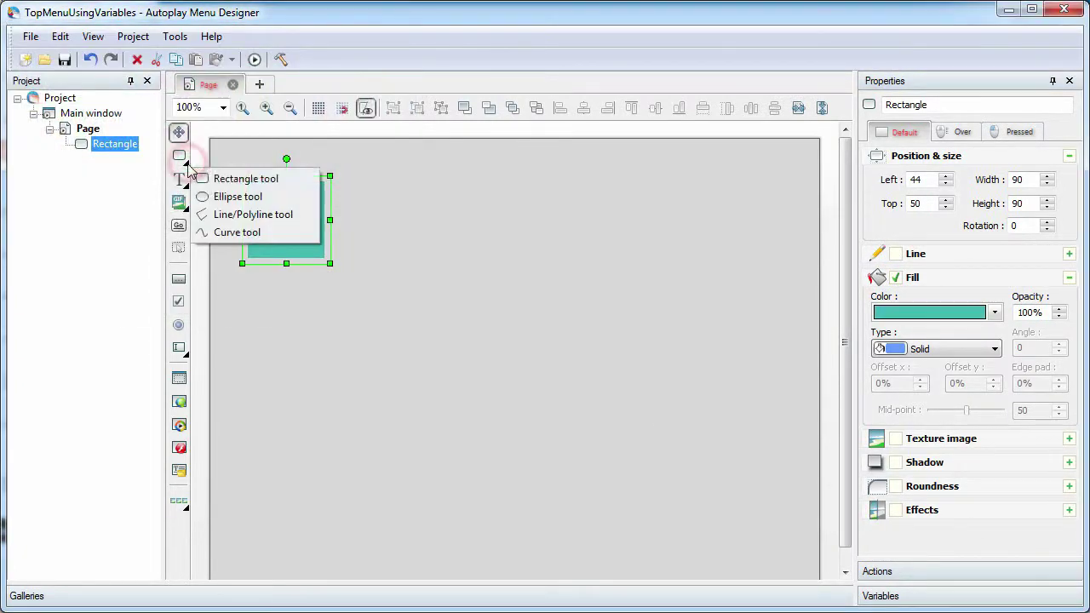
click(228, 195)
drag(262, 200, 310, 247)
click(895, 277)
click(937, 336)
click(1048, 504)
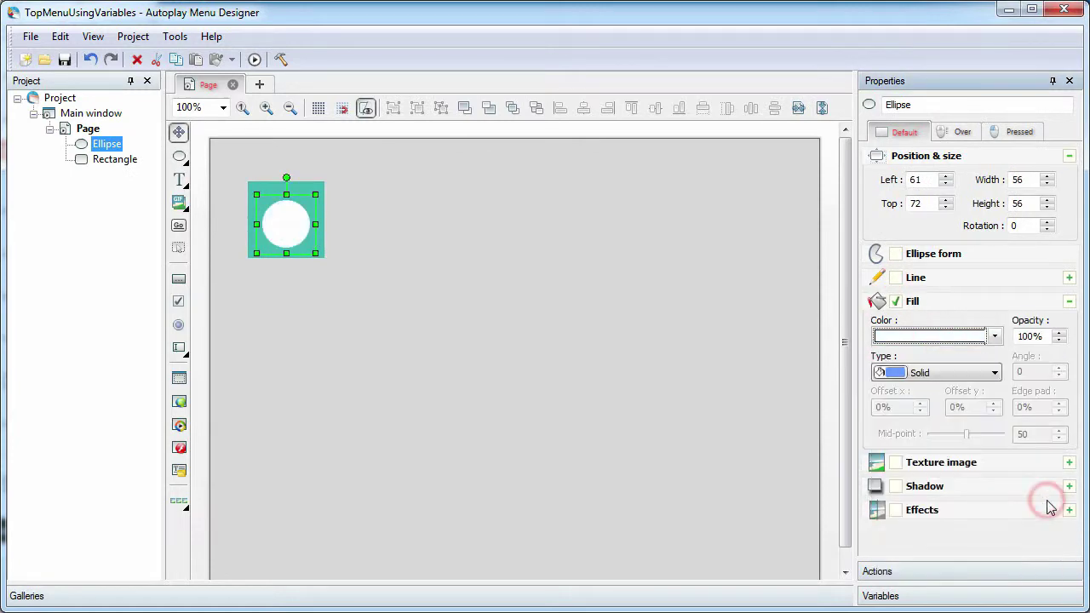
Draw a graphic button over the circle with text and rounded corners turned off
click(181, 226)
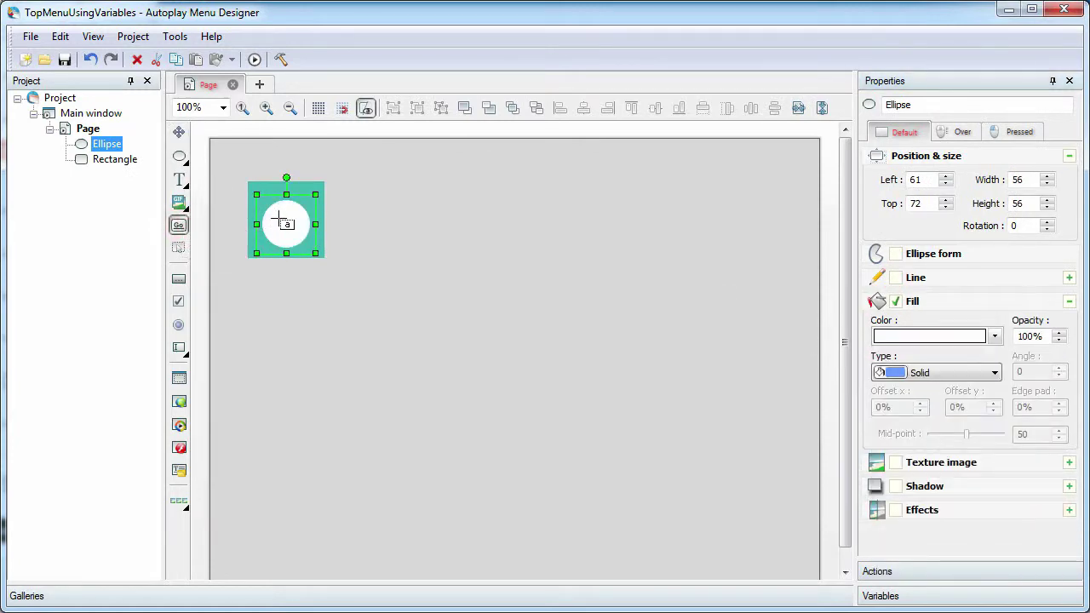
drag(269, 206, 312, 242)
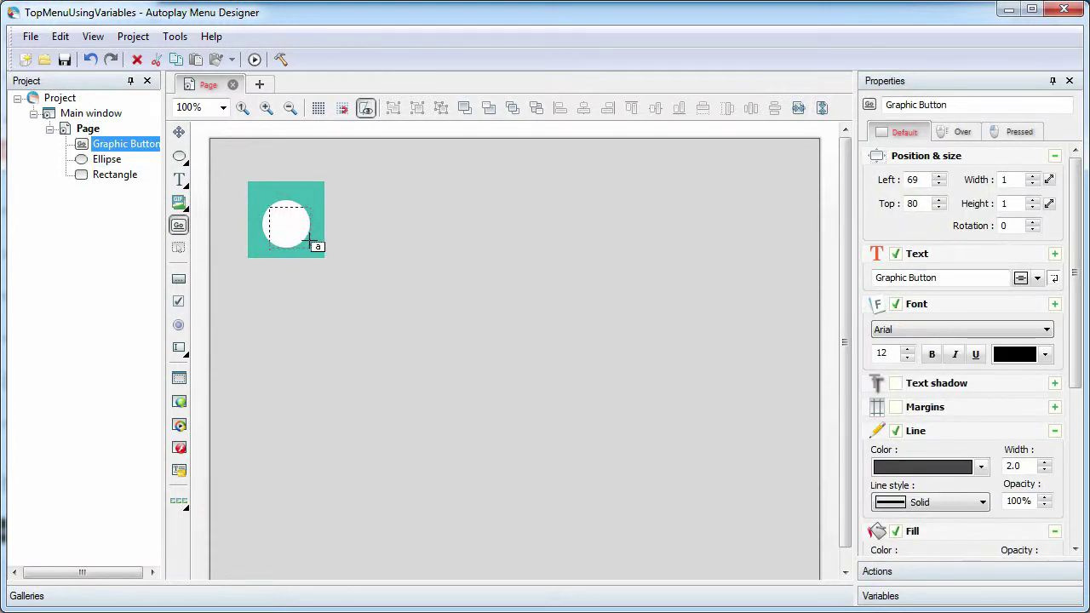
click(723, 413)
click(895, 254)
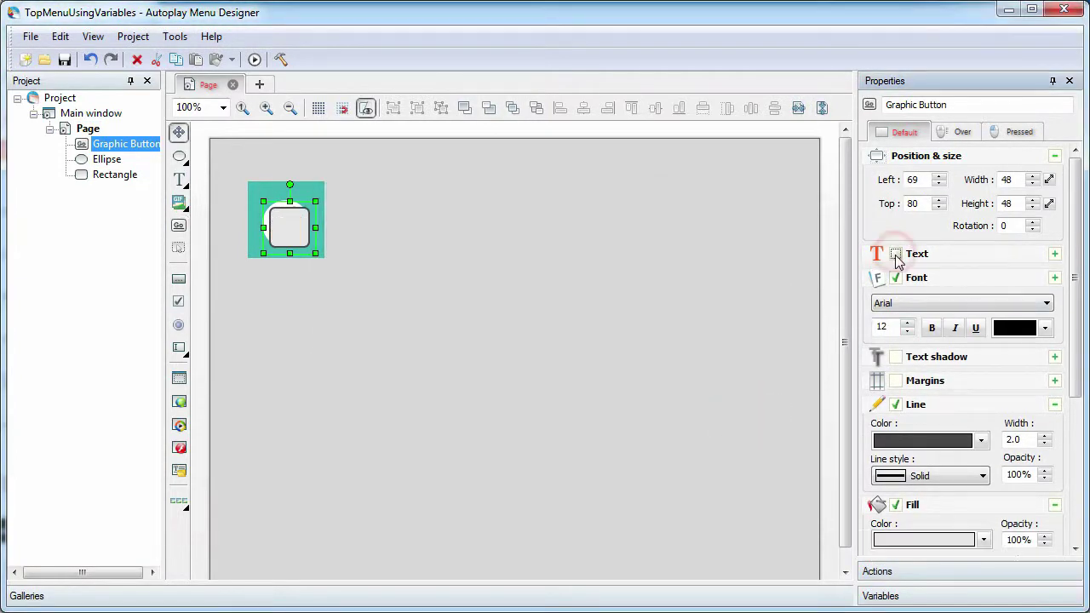
scroll(979, 383, down, 5)
click(896, 470)
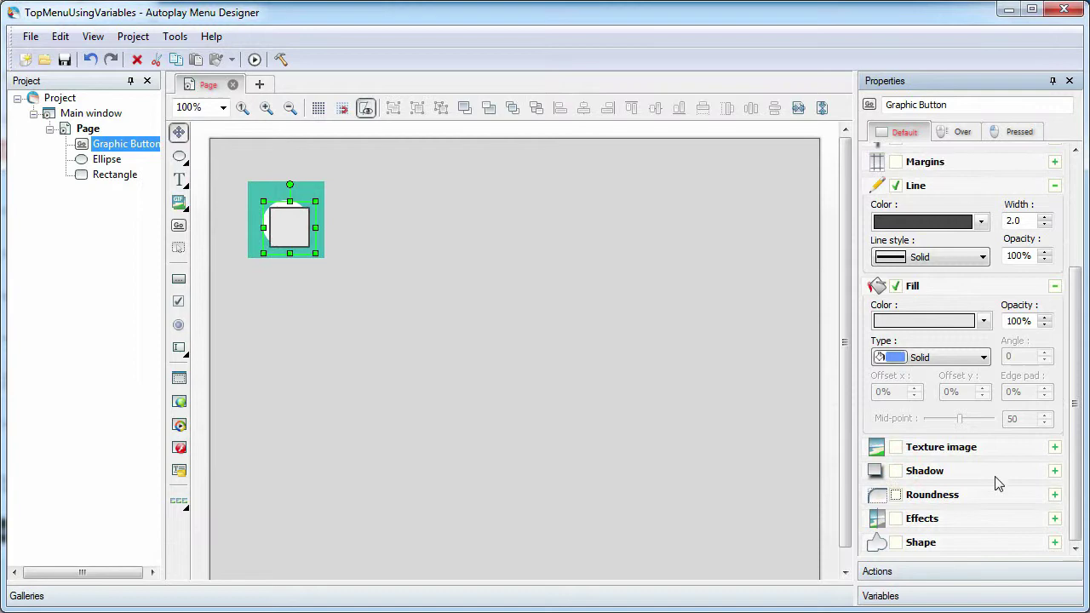
click(895, 542)
scroll(1072, 474, down, 1)
Set the graphic button's shape image to user.png
click(1046, 539)
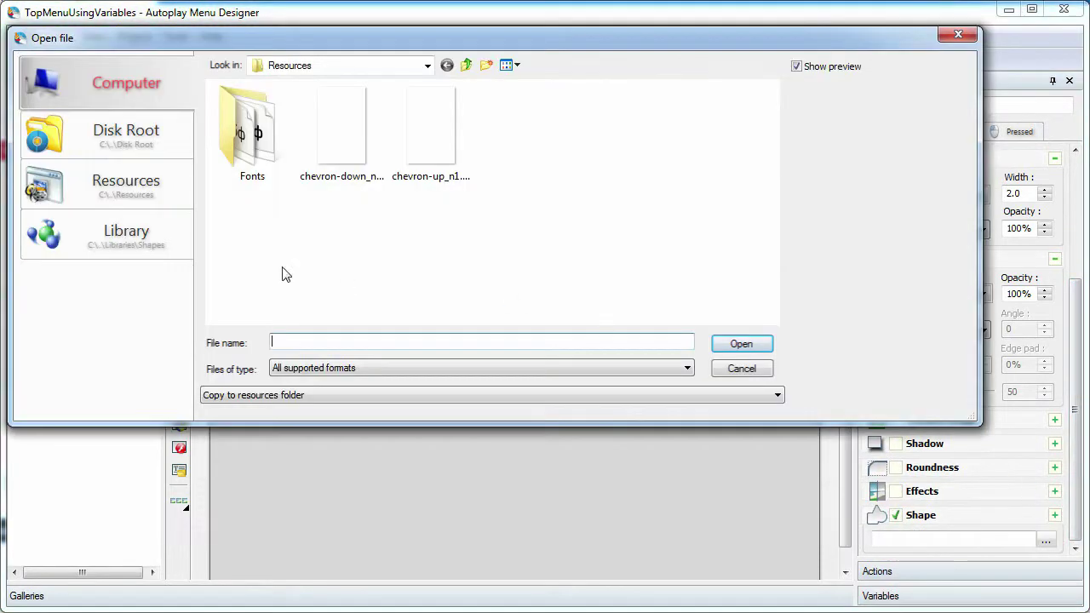
click(137, 181)
click(699, 141)
click(735, 343)
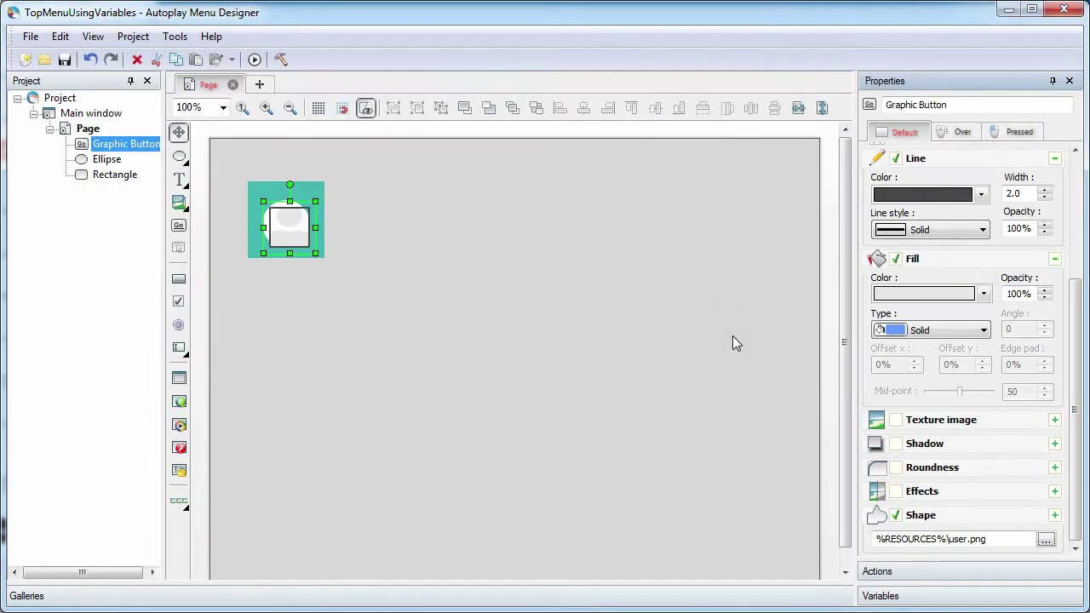
Fill the graphic button with custom teal and remove its outline
click(937, 294)
click(963, 518)
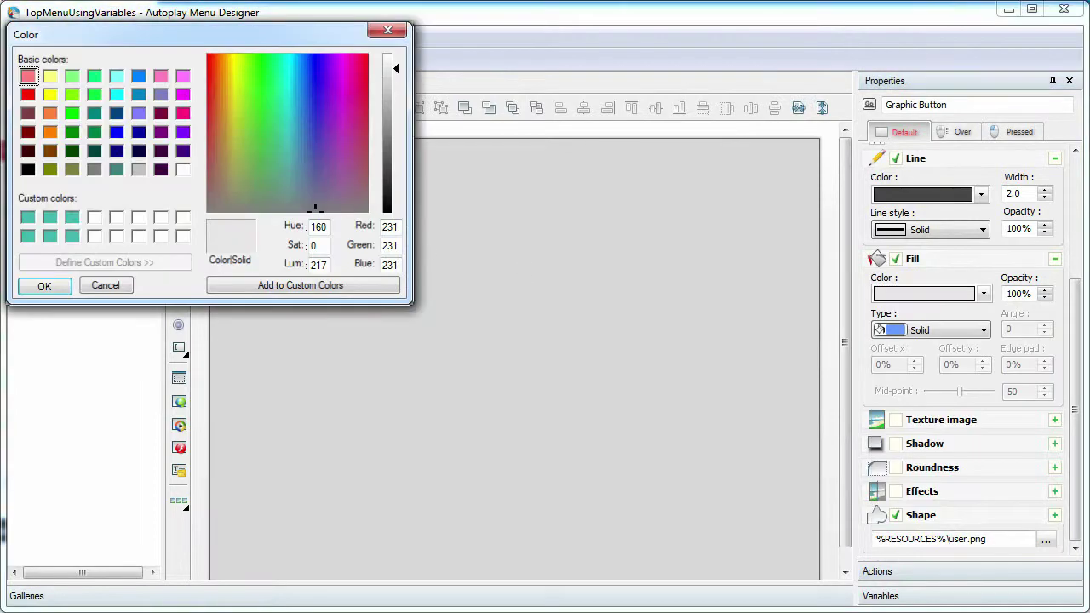
click(73, 220)
click(44, 285)
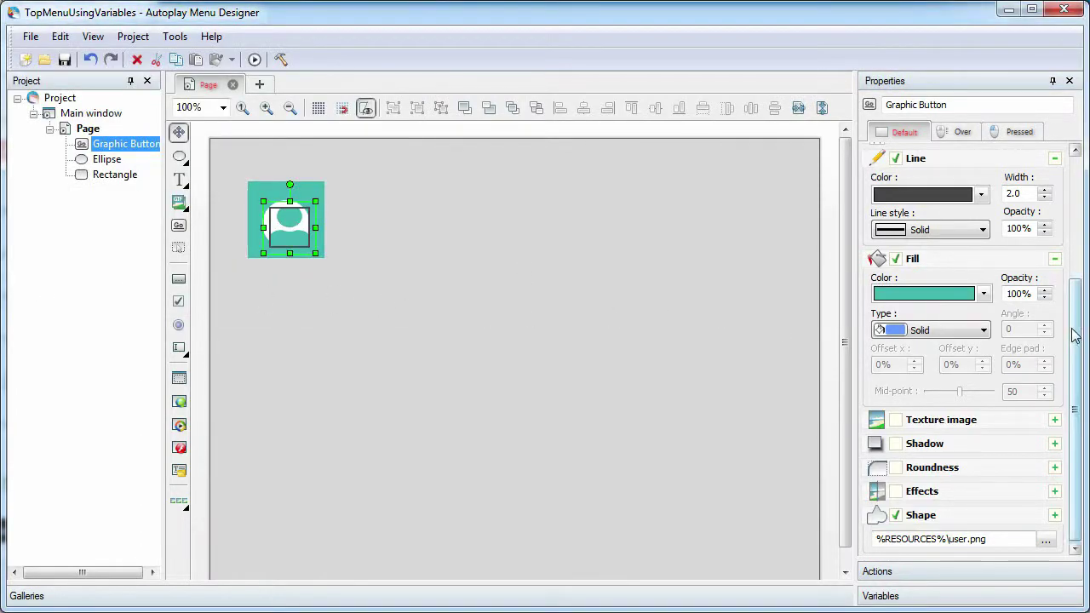
scroll(896, 289, up, 3)
click(894, 286)
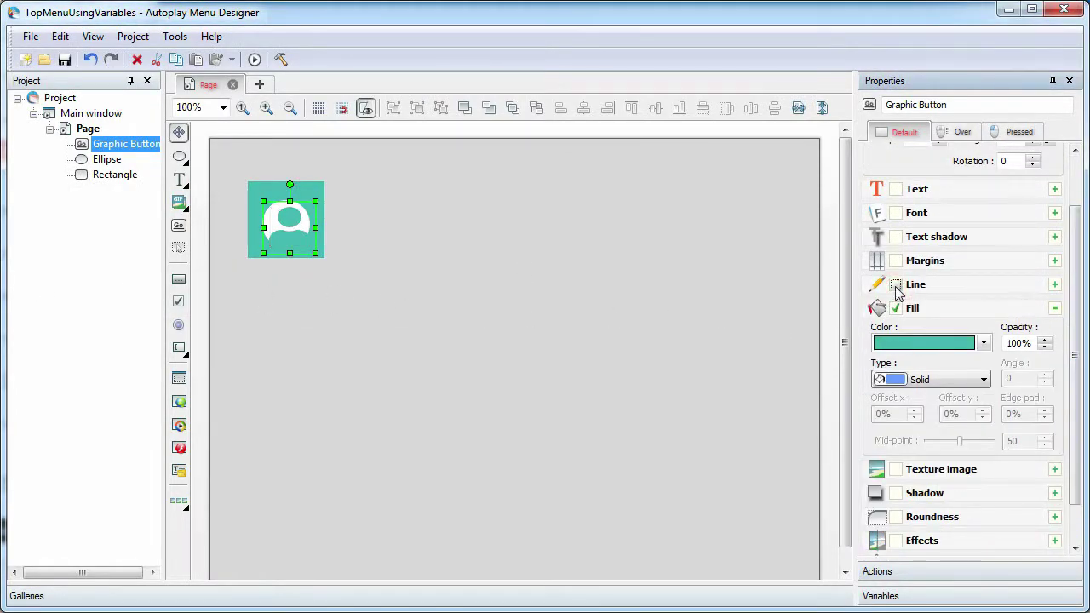
Resize the graphic button to 23×25
drag(1076, 281, 1077, 204)
double_click(1007, 179)
text(30)
key(Return)
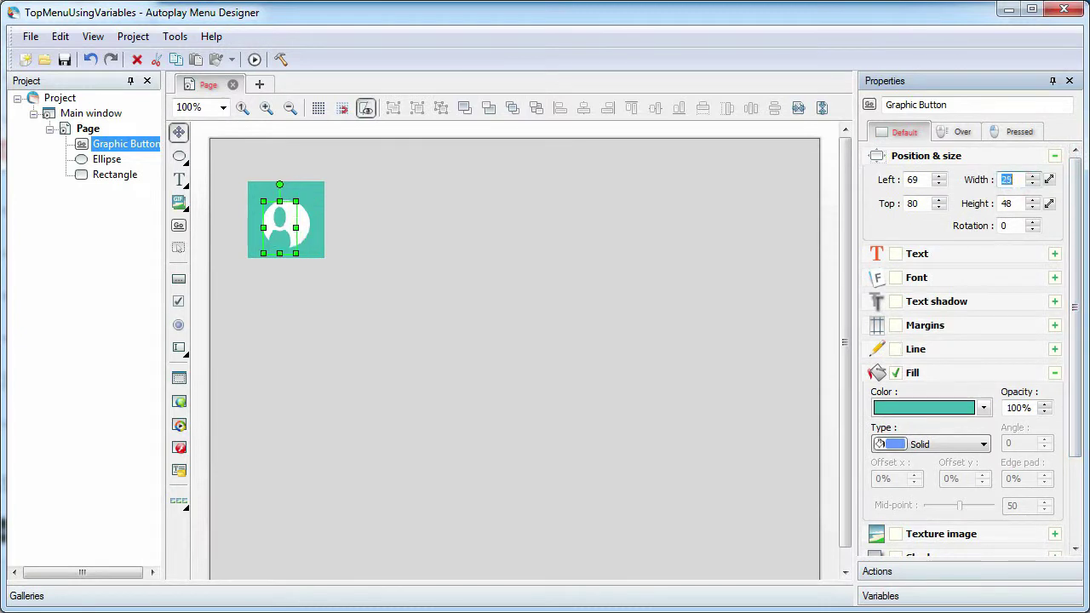
click(1032, 183)
double_click(1007, 203)
text(30)
key(Return)
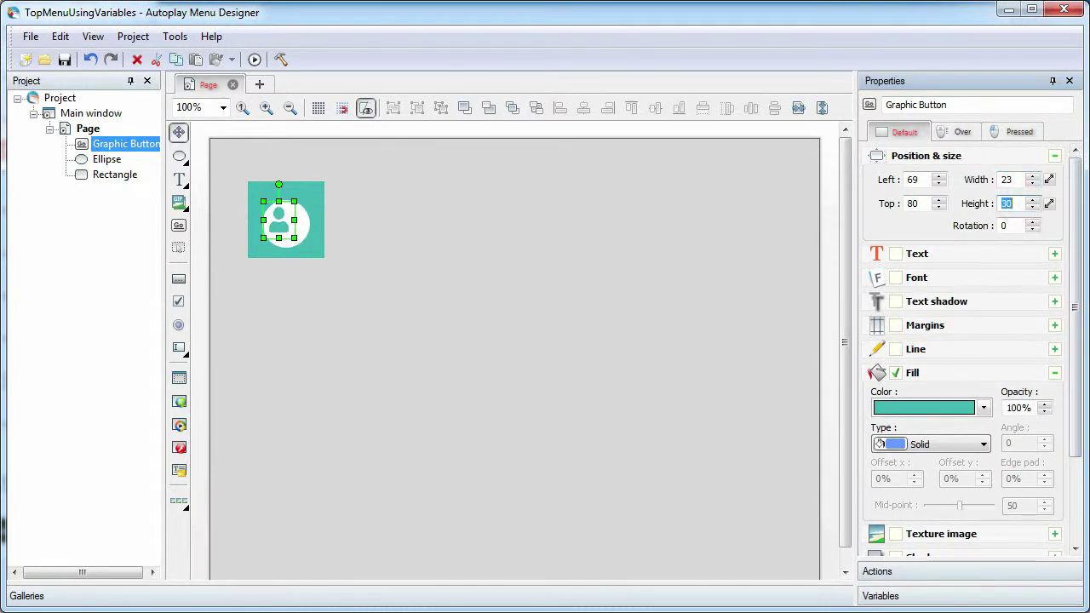
click(1031, 207)
Resize the square to 80×80 and the circle to 50×50, then select all three parts
click(387, 236)
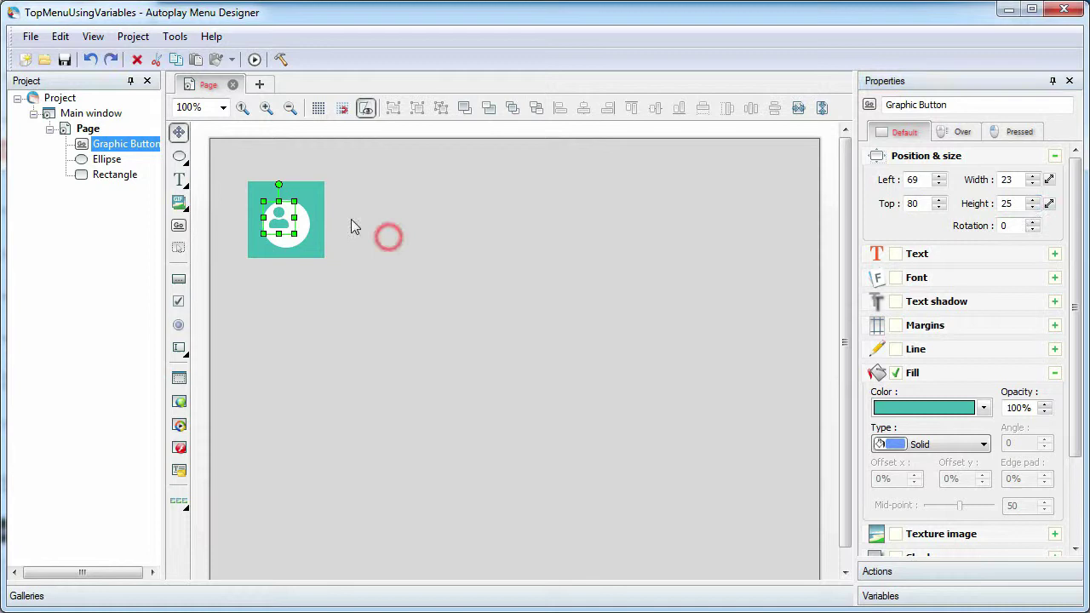
click(308, 201)
click(1019, 179)
click(1026, 204)
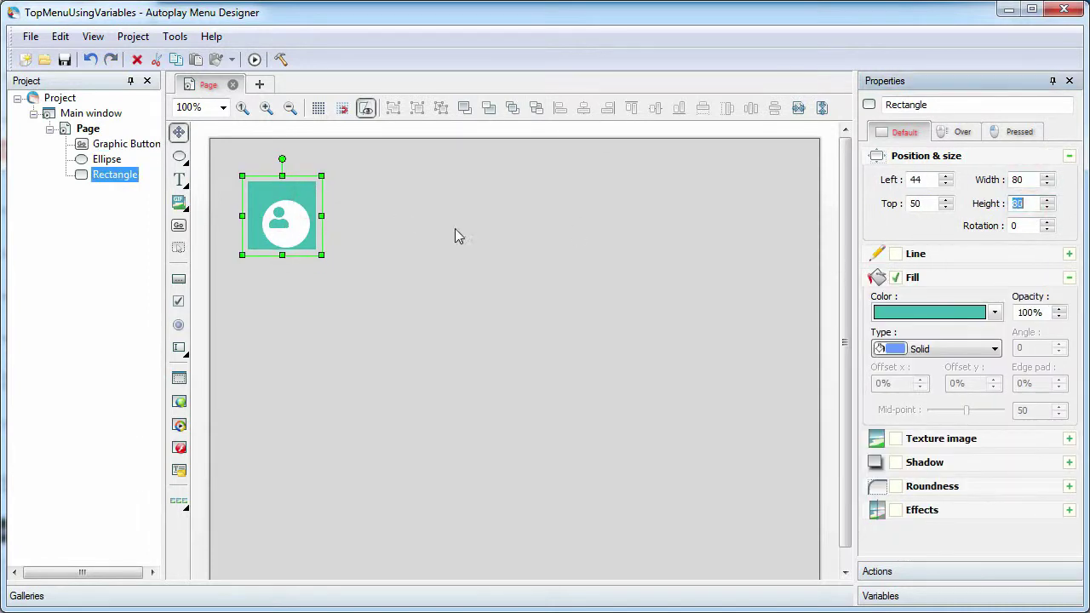
click(286, 219)
click(1020, 180)
key(Tab)
text(50)
key(Return)
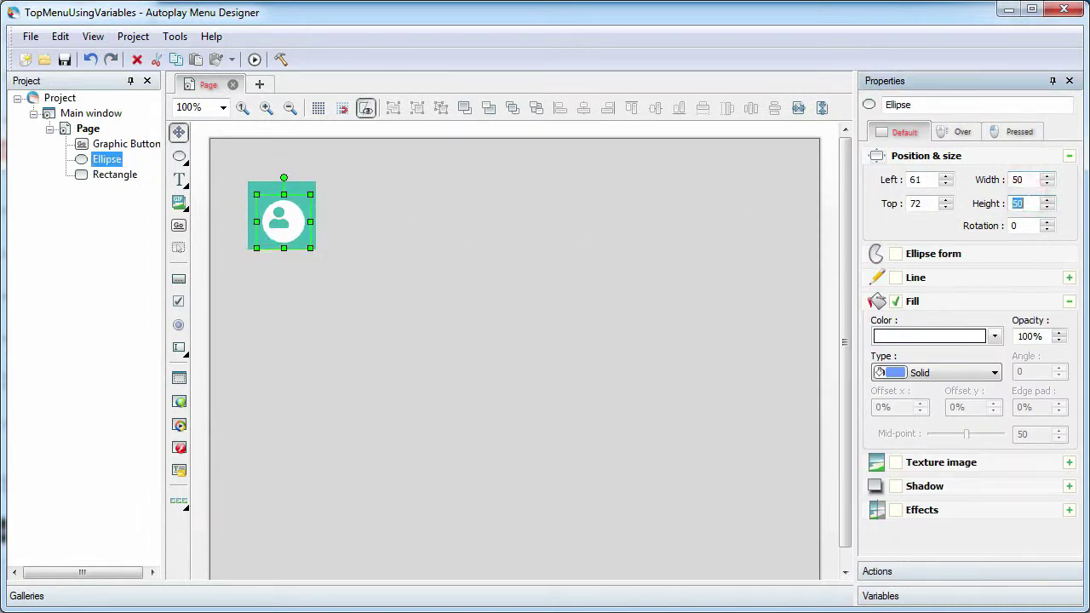
drag(223, 160, 372, 259)
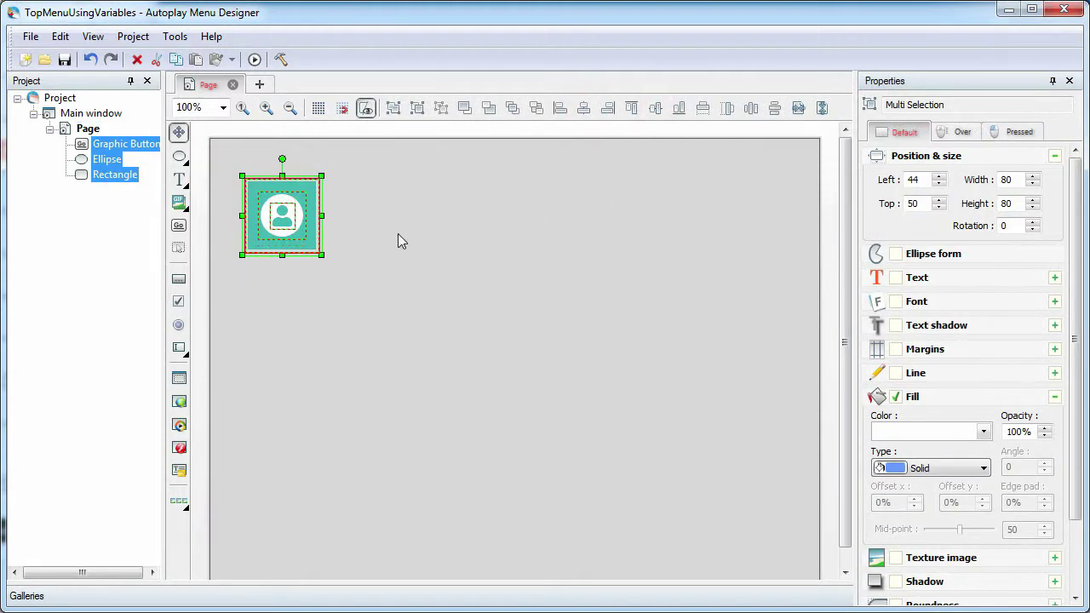
Give the teal square a white hover fill
click(336, 227)
click(315, 217)
click(961, 132)
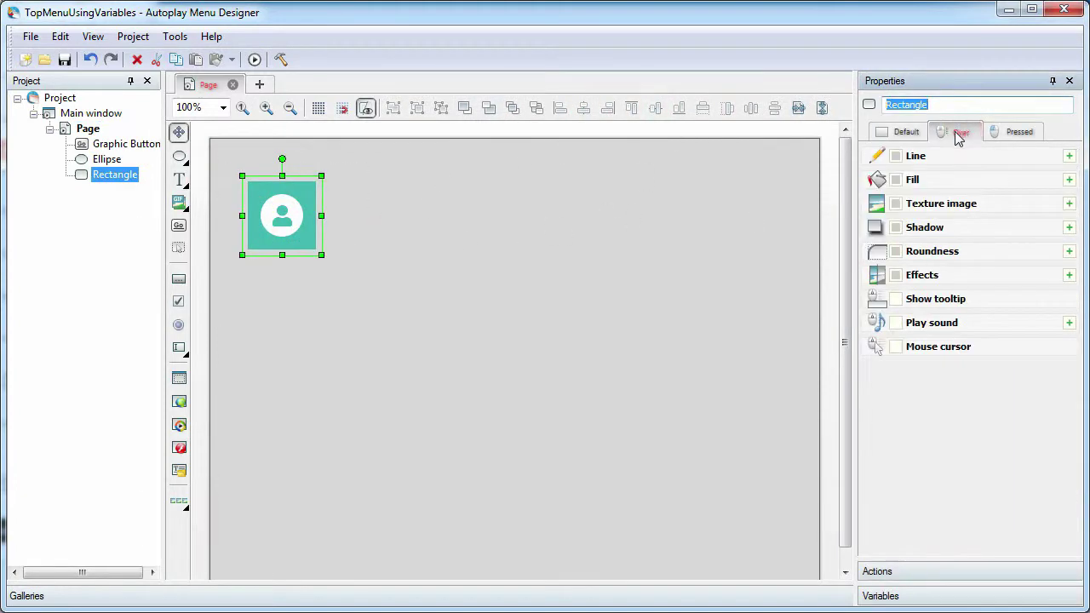
click(895, 179)
click(927, 207)
click(1048, 368)
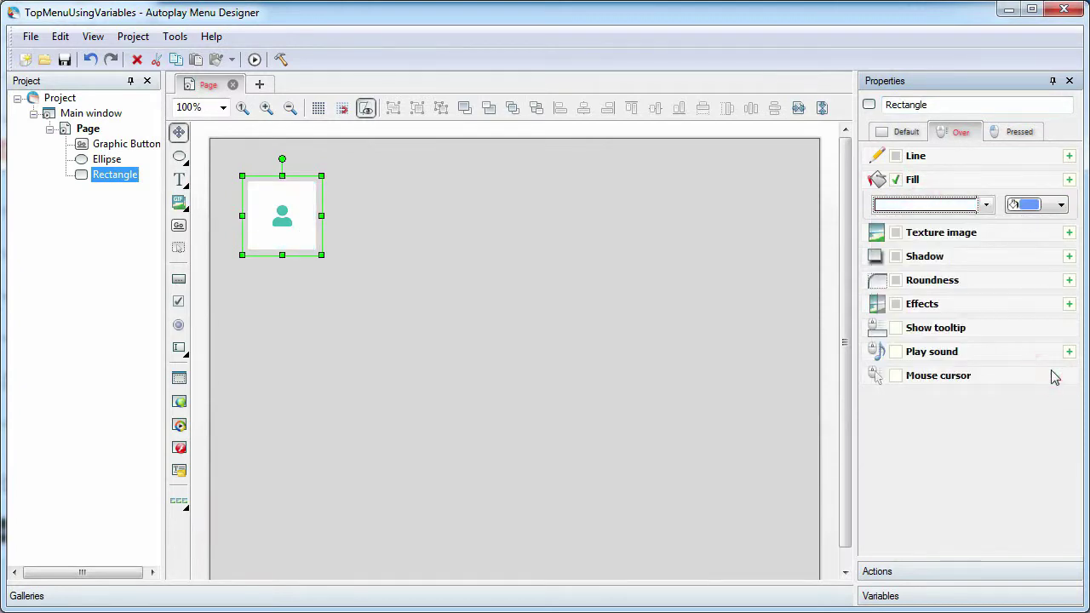
Set hover fills of custom teal for the circle and white for the graphic button
click(107, 160)
click(894, 203)
click(924, 228)
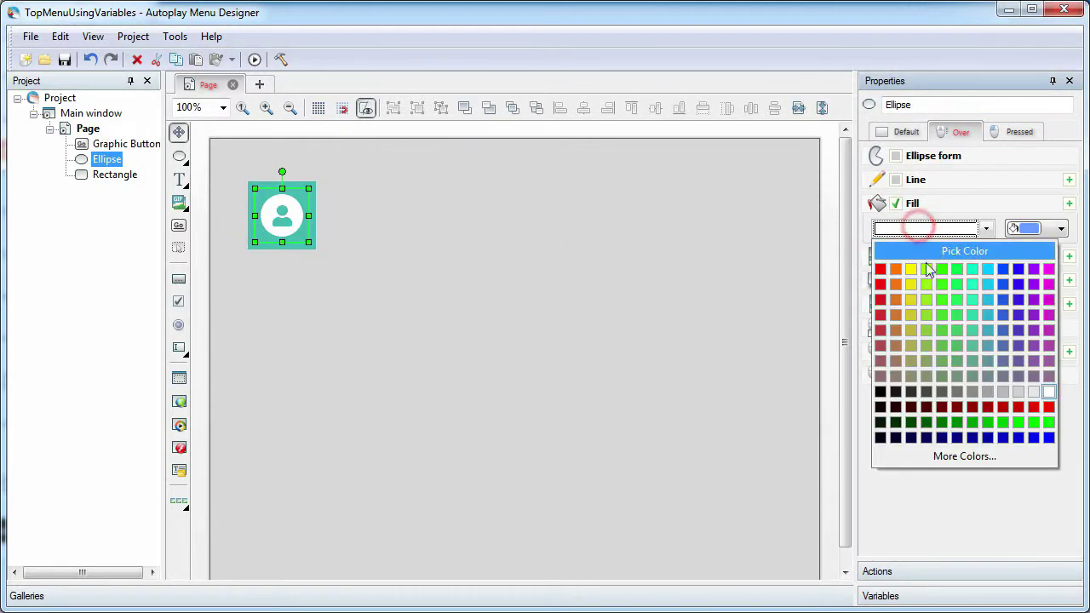
click(994, 460)
click(73, 216)
click(42, 284)
click(128, 144)
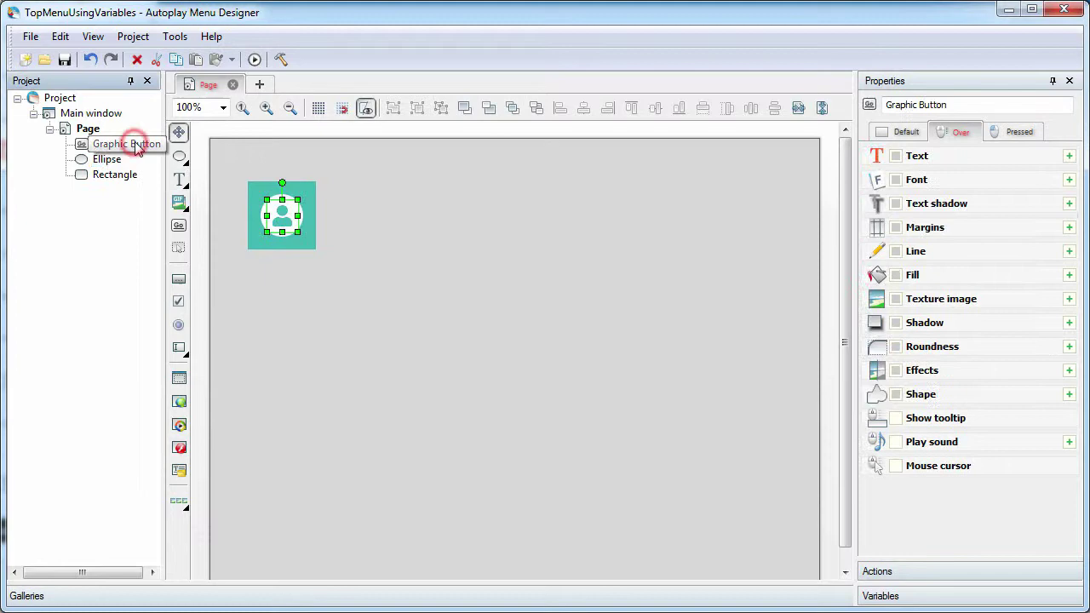
click(895, 275)
click(927, 300)
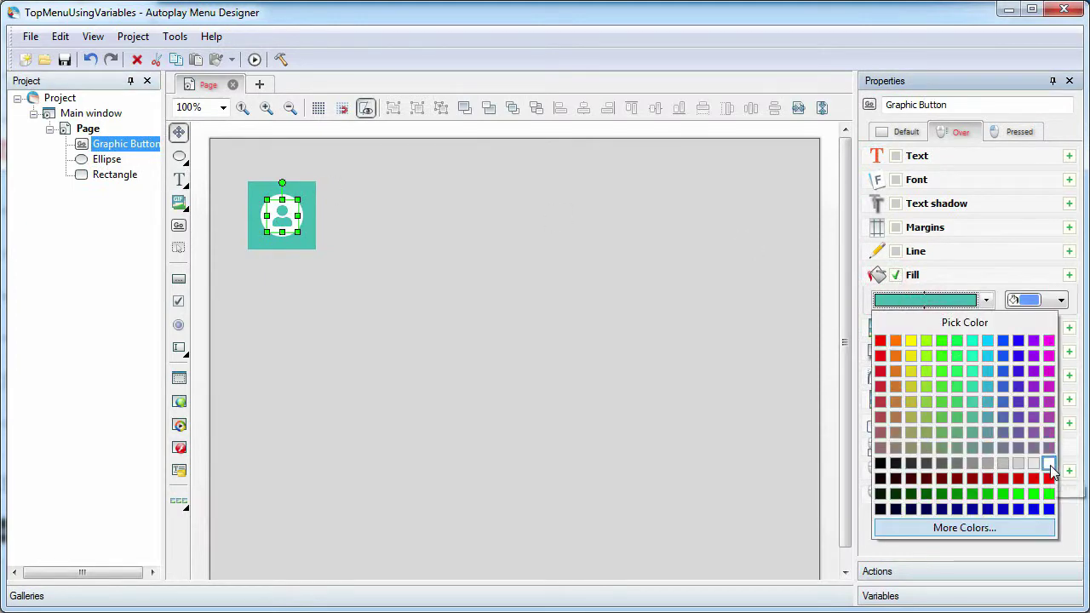
click(1050, 464)
In the Pressed state, fill the button white and the circle custom teal
click(1013, 131)
click(894, 275)
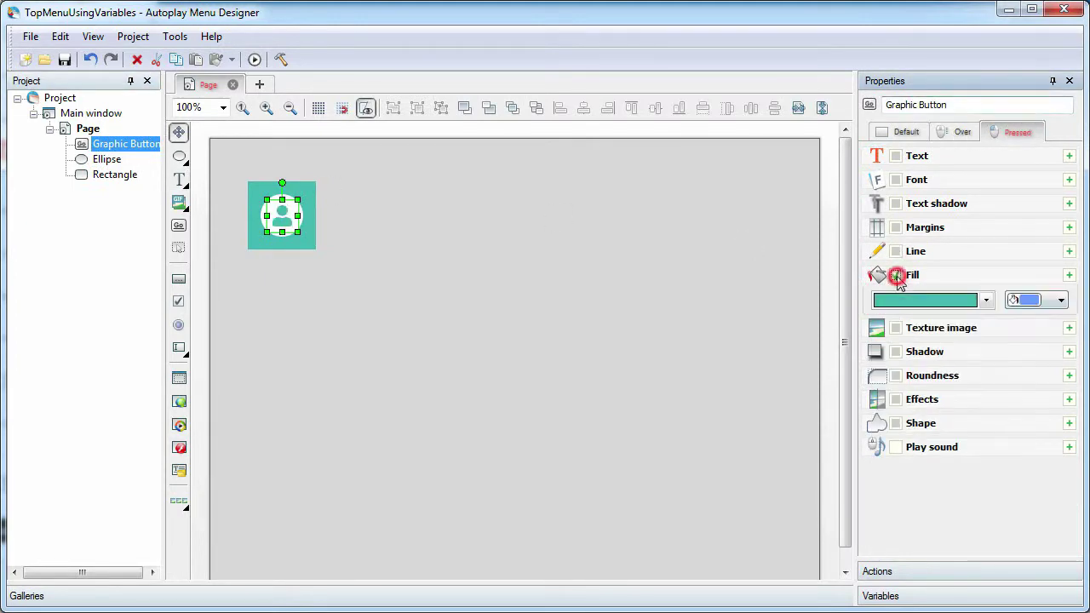
click(945, 299)
click(1049, 464)
click(118, 160)
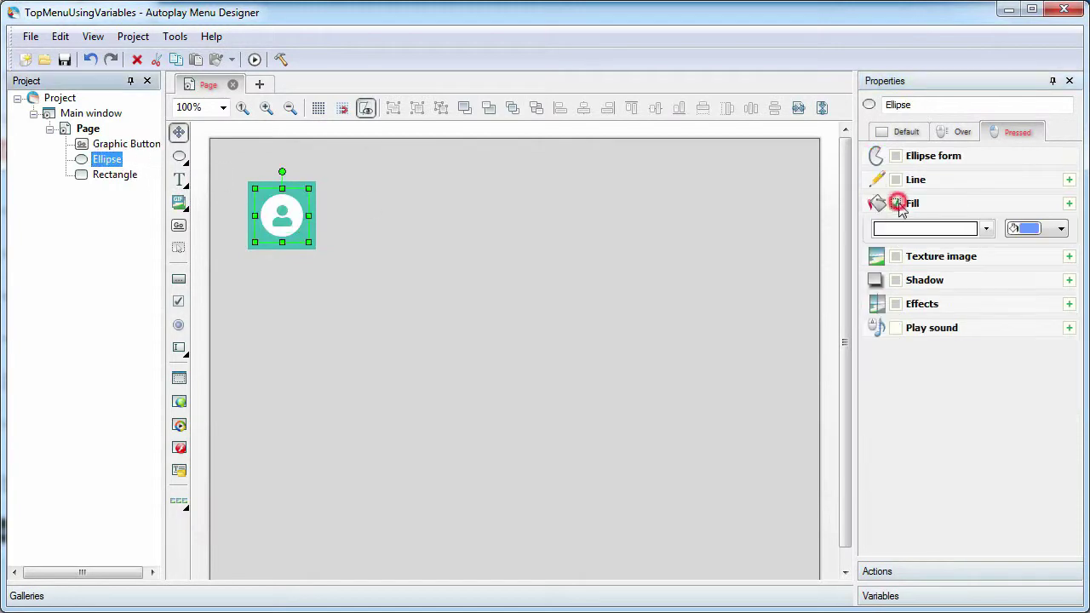
click(914, 228)
click(965, 453)
click(72, 236)
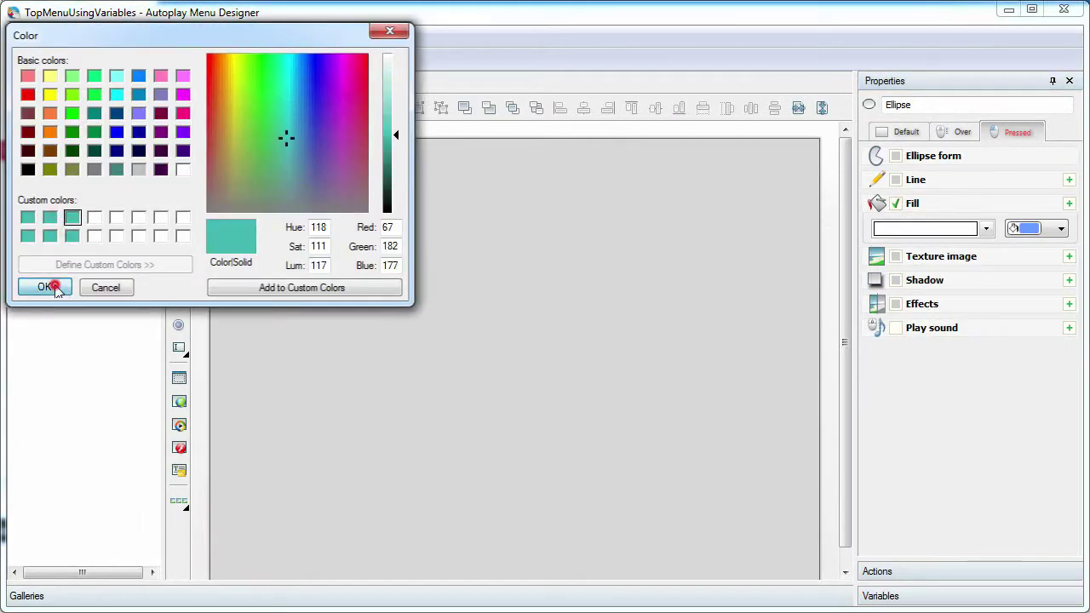
Fill the square white in the Pressed state
click(45, 287)
click(115, 174)
click(894, 180)
click(928, 204)
click(1048, 365)
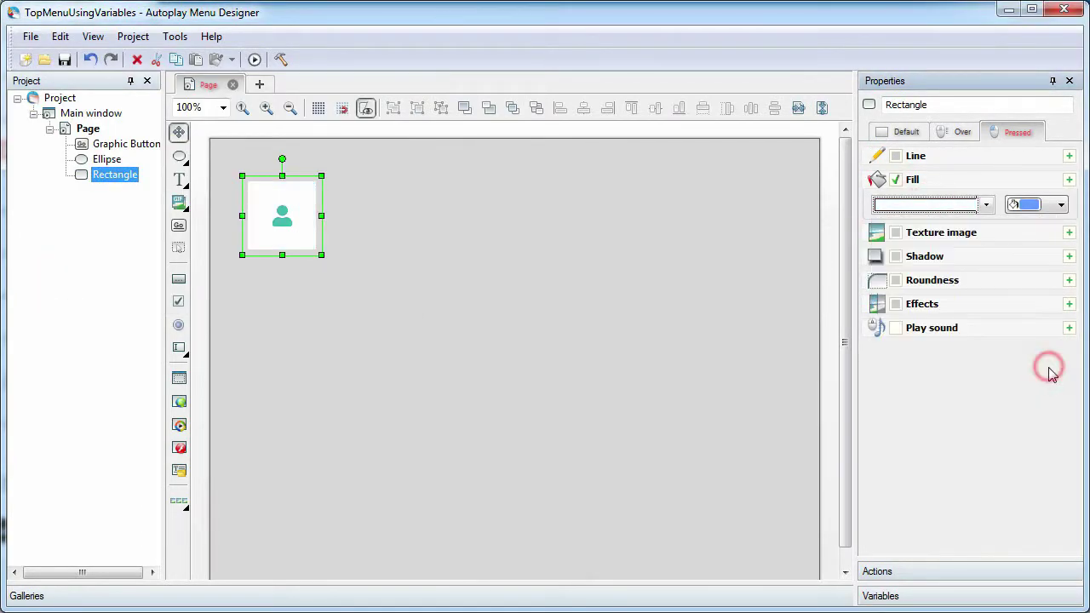
Combine the square, circle and person button into one Union object
click(364, 212)
drag(224, 163, 375, 274)
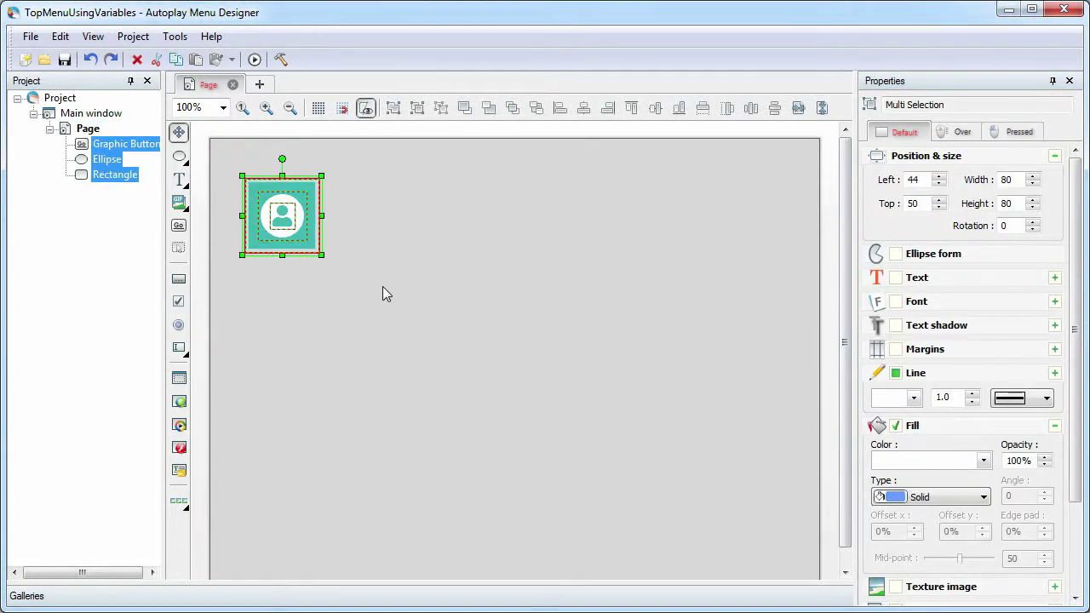
click(395, 109)
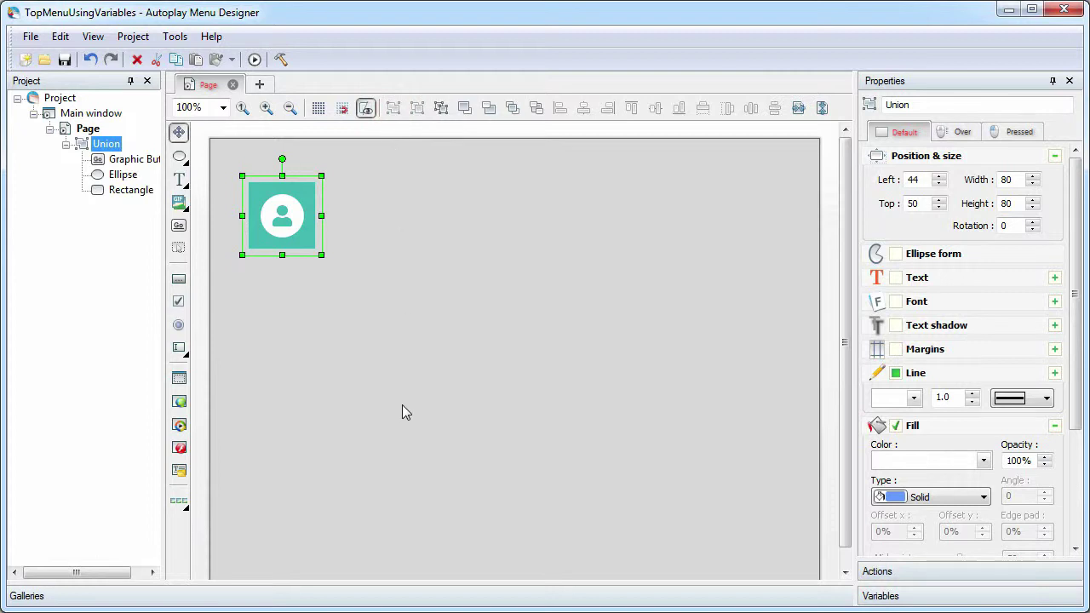
Add btn_resume and btn_portfolio gallery buttons below it and align all three at Left 44
click(345, 584)
drag(128, 538, 292, 311)
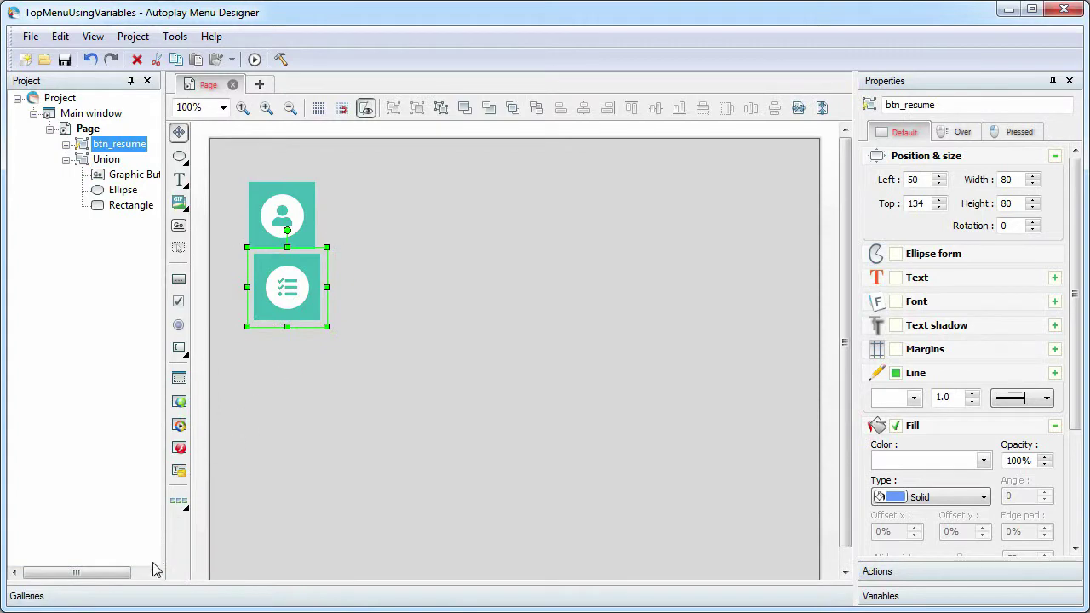
click(168, 594)
drag(191, 525, 282, 358)
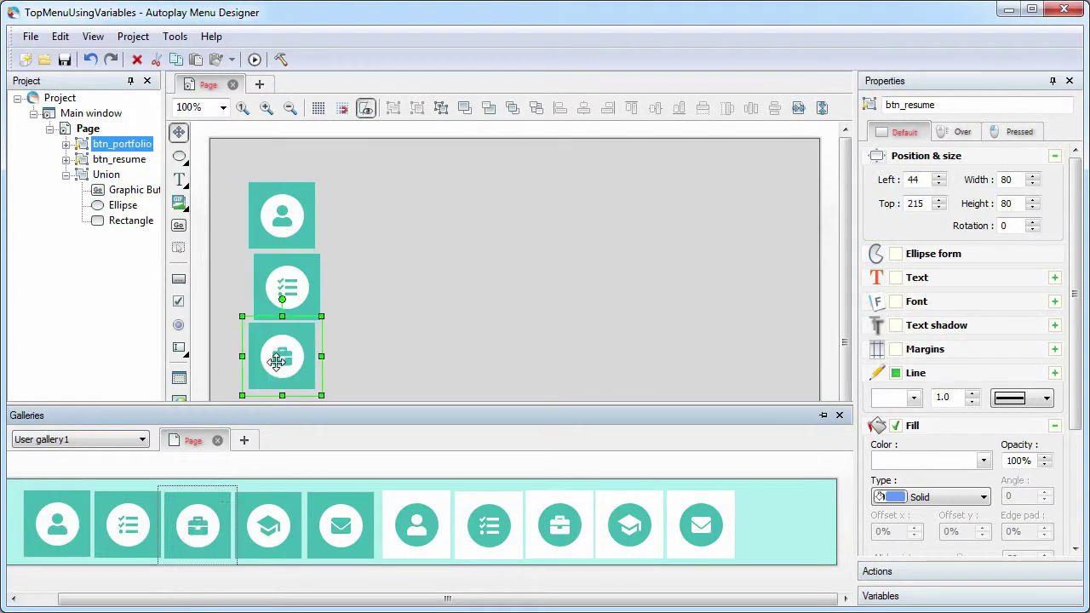
drag(224, 160, 340, 449)
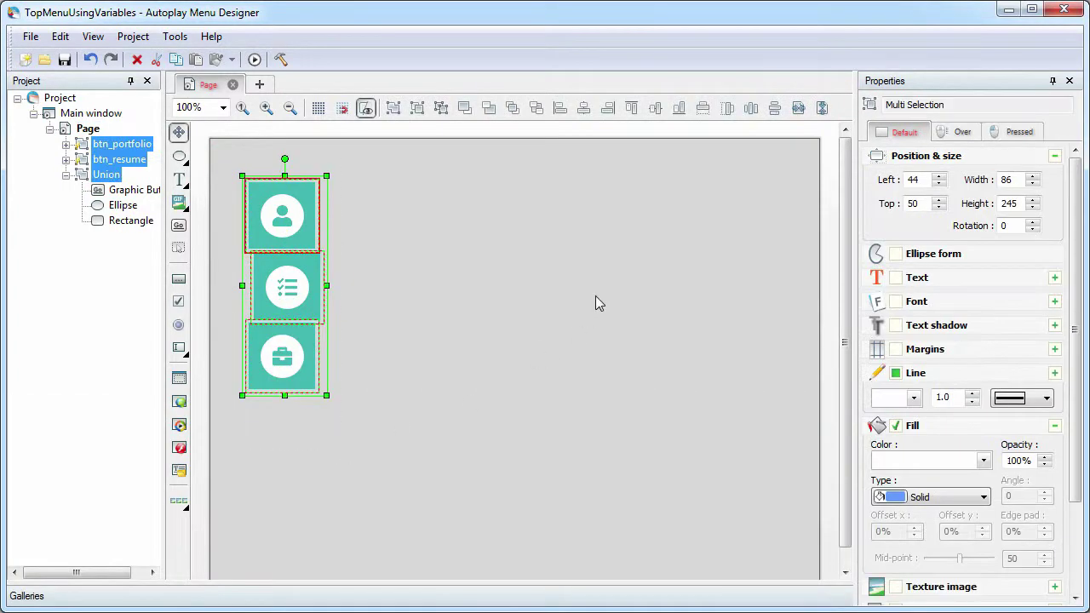
click(559, 107)
Close the gaps in the button column and give the profile button a Hand hover cursor
drag(300, 297, 299, 293)
drag(314, 342, 317, 349)
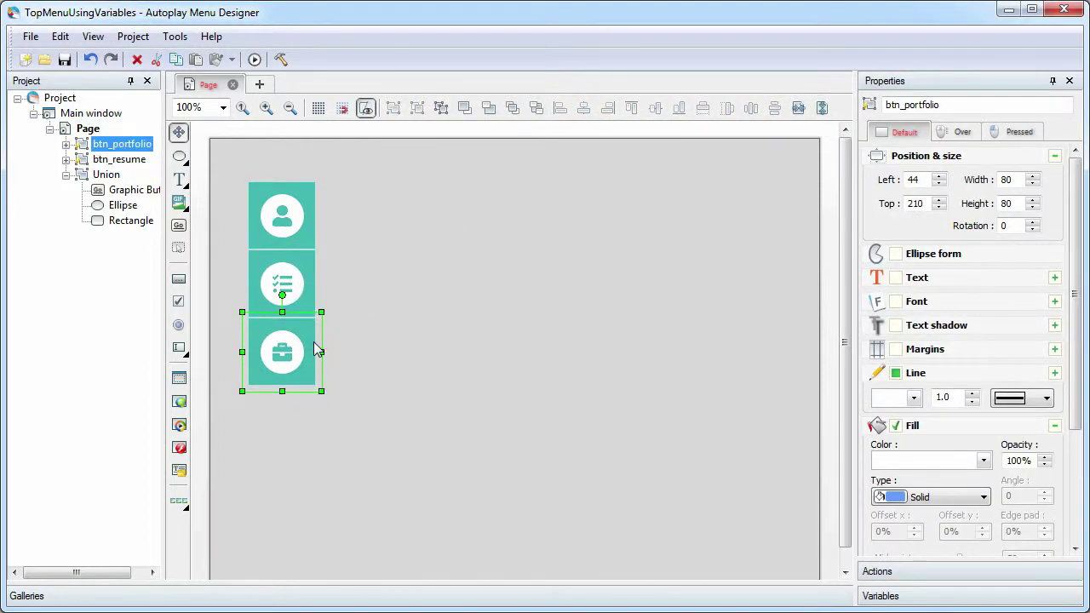
click(304, 238)
click(953, 132)
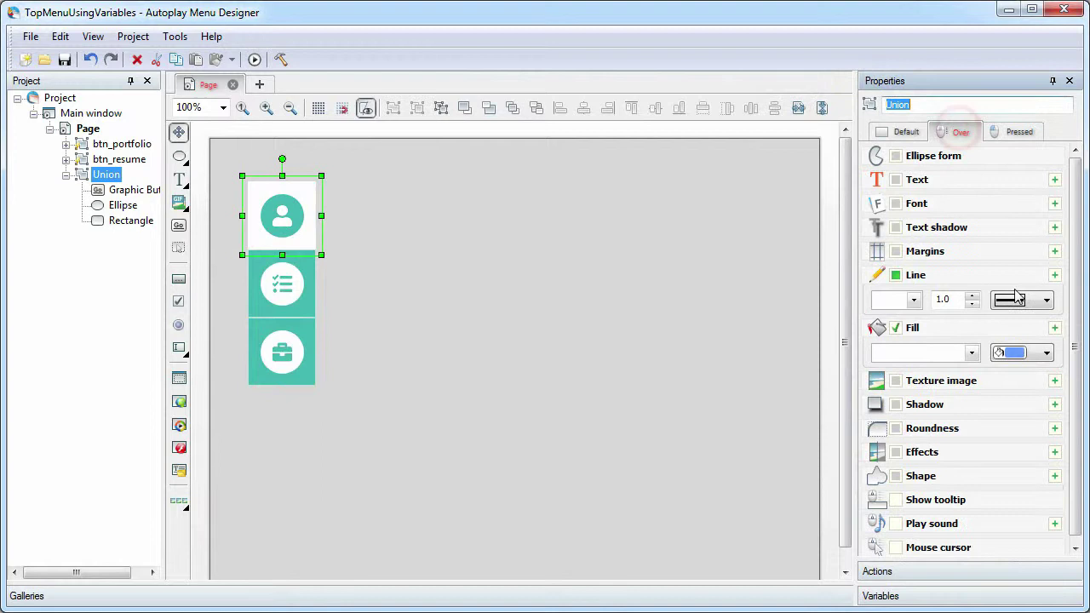
drag(1073, 230, 1077, 408)
click(895, 542)
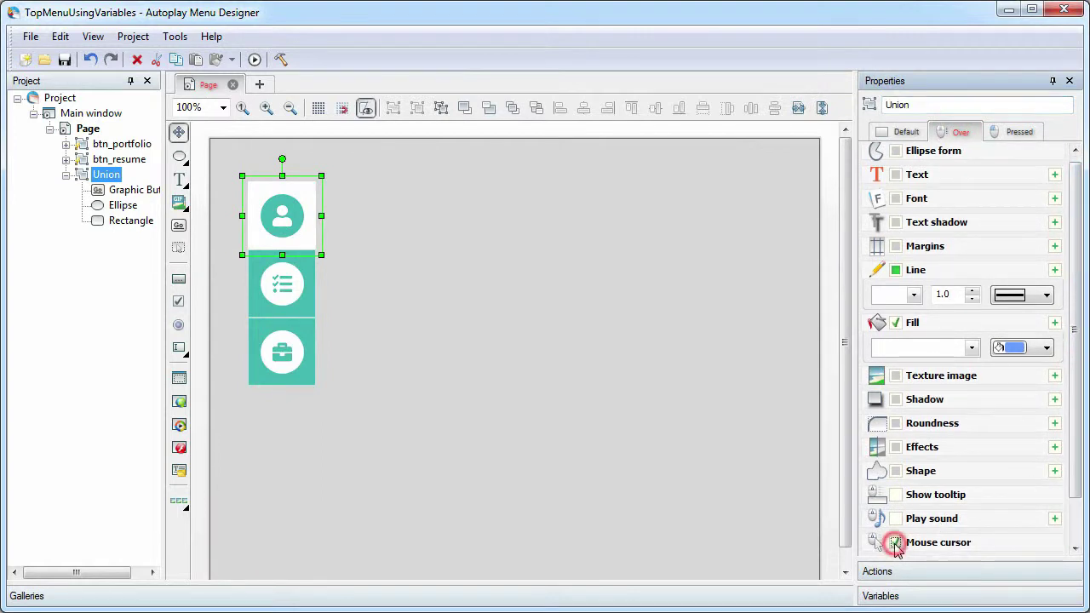
Add a 'Go to Profile' hover tooltip and preview the menu
click(895, 441)
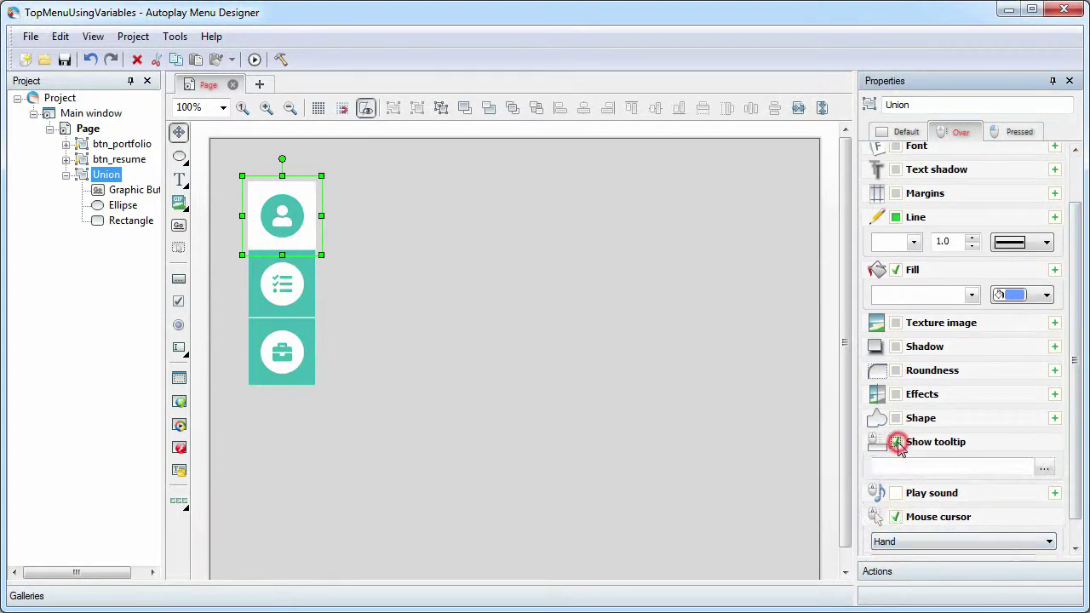
click(899, 464)
text(Go to Profile)
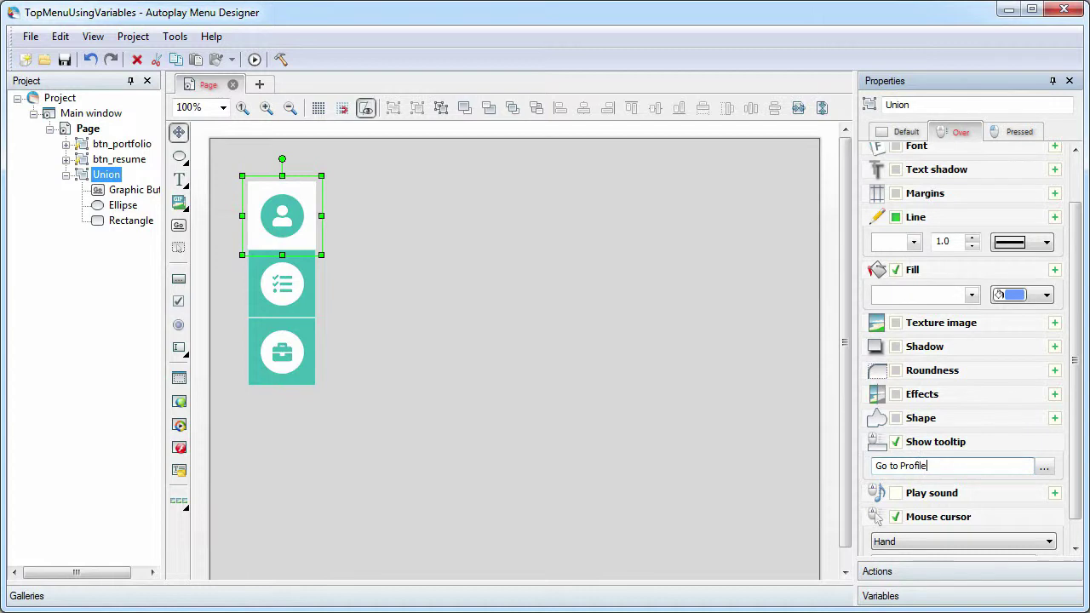
click(258, 63)
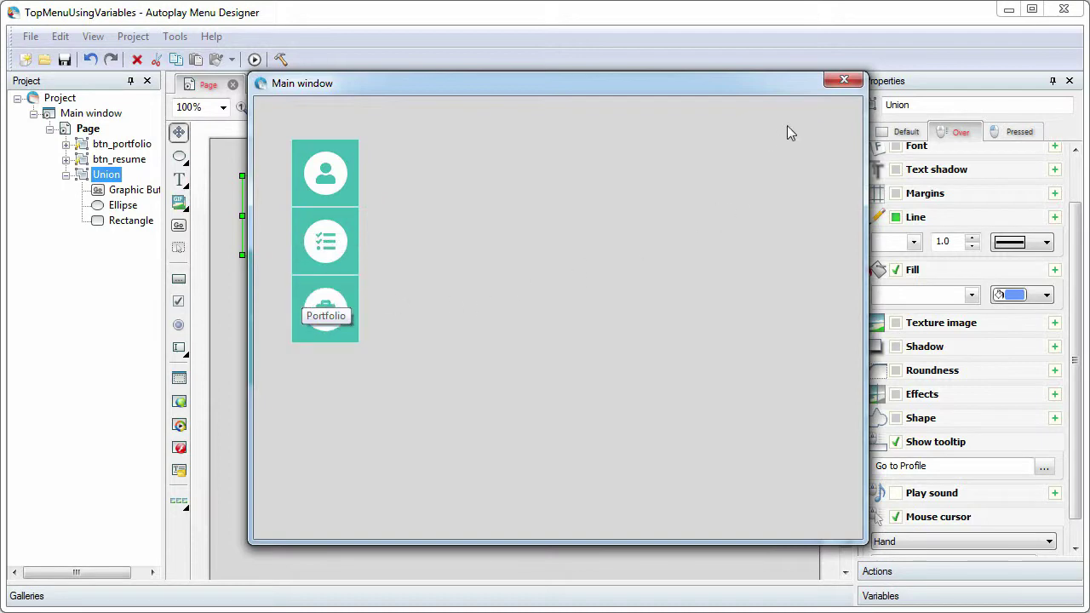
Close the preview and rename the Union object to btn_profile
click(843, 81)
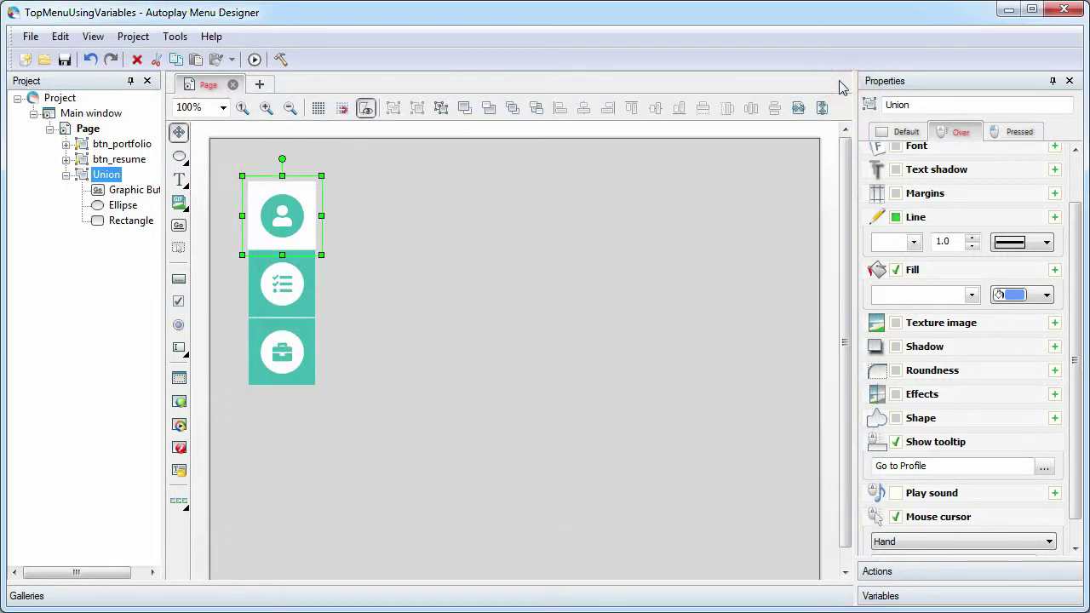
click(444, 293)
click(255, 209)
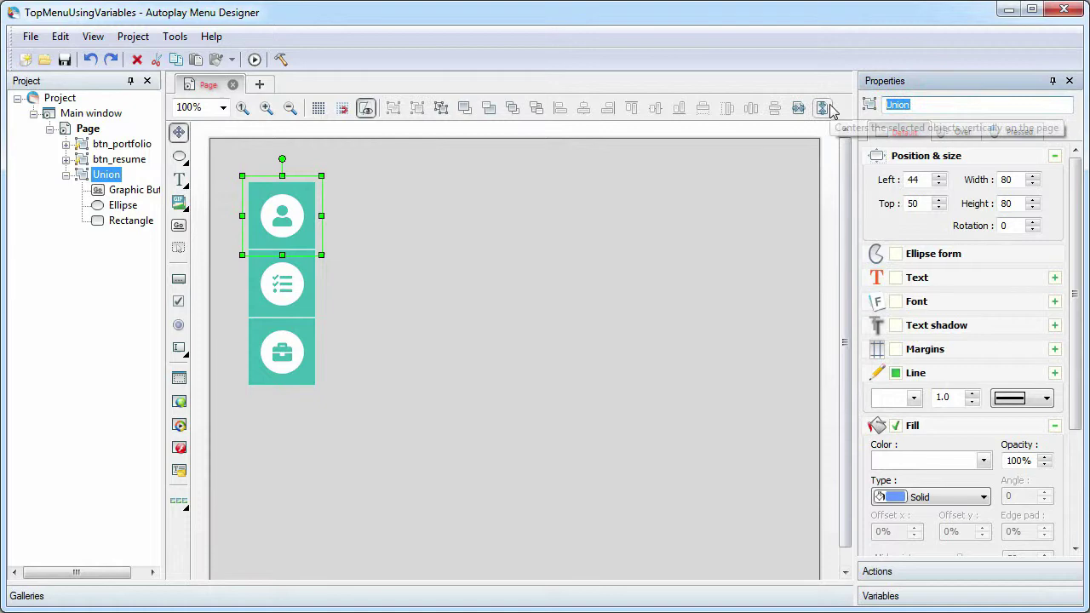
text(btn_profile)
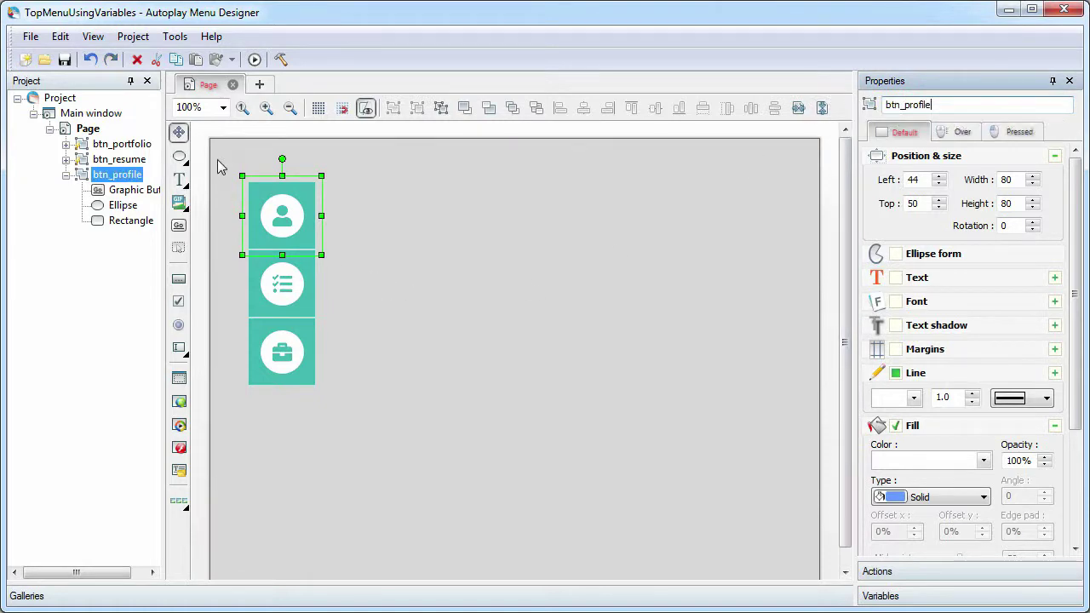
Move the three-button column to Left 14, Top 15
drag(218, 160, 326, 401)
drag(284, 285, 258, 255)
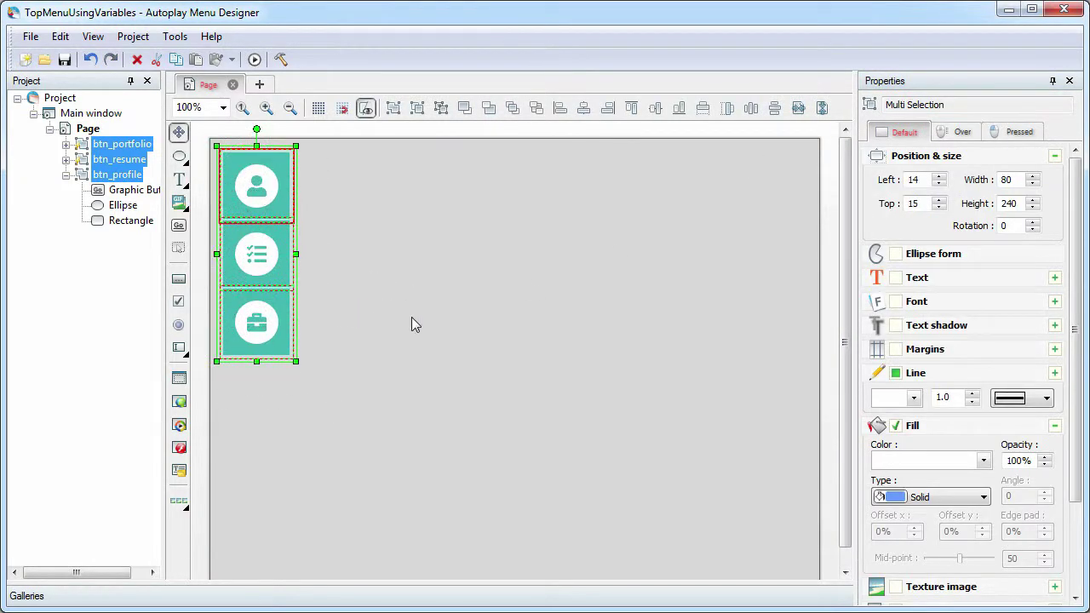
click(412, 320)
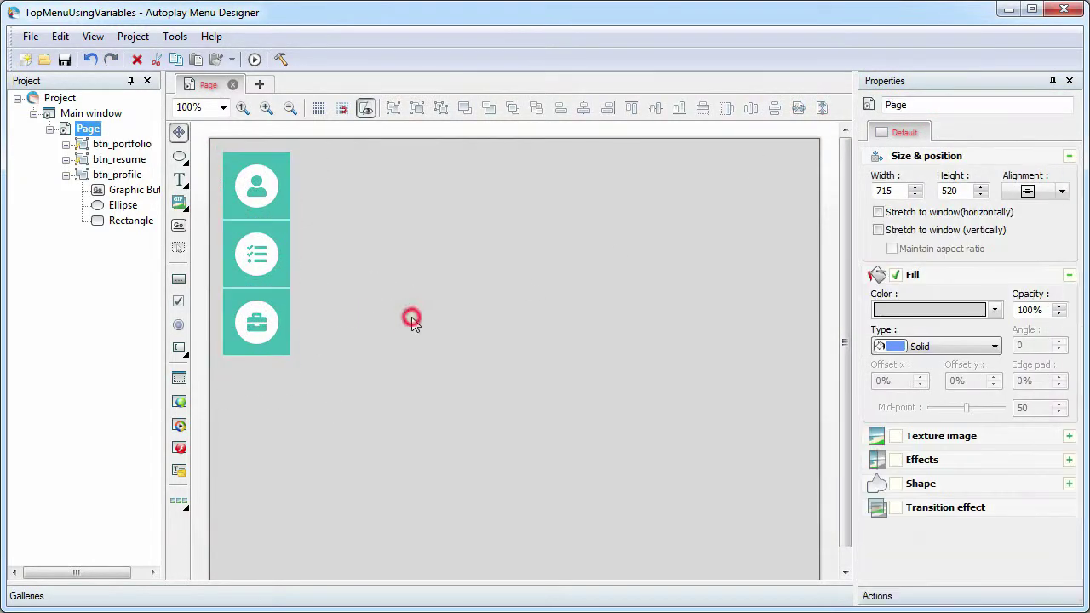
Draw a 604×489 subwindow named MainFrame beside the buttons with a first page called Profile
click(180, 380)
drag(299, 154, 814, 554)
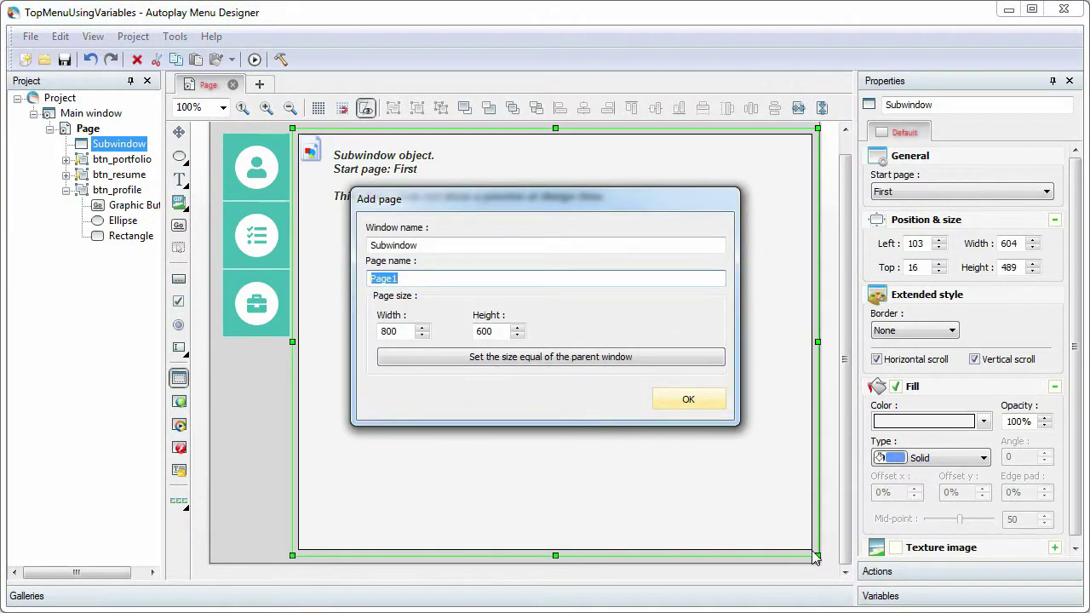
double_click(450, 245)
text(MainFrame)
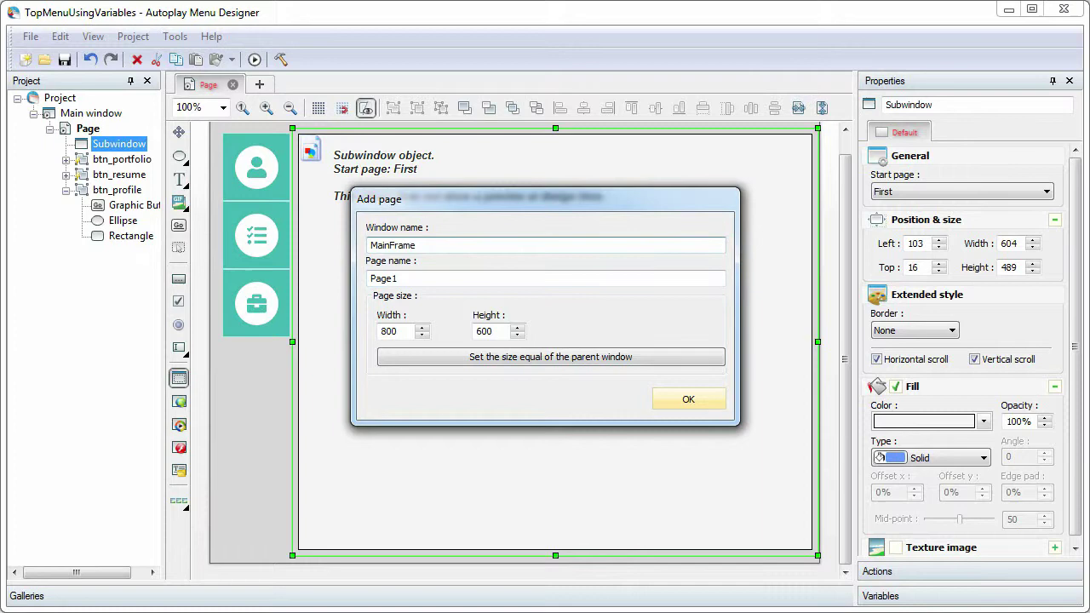
click(537, 359)
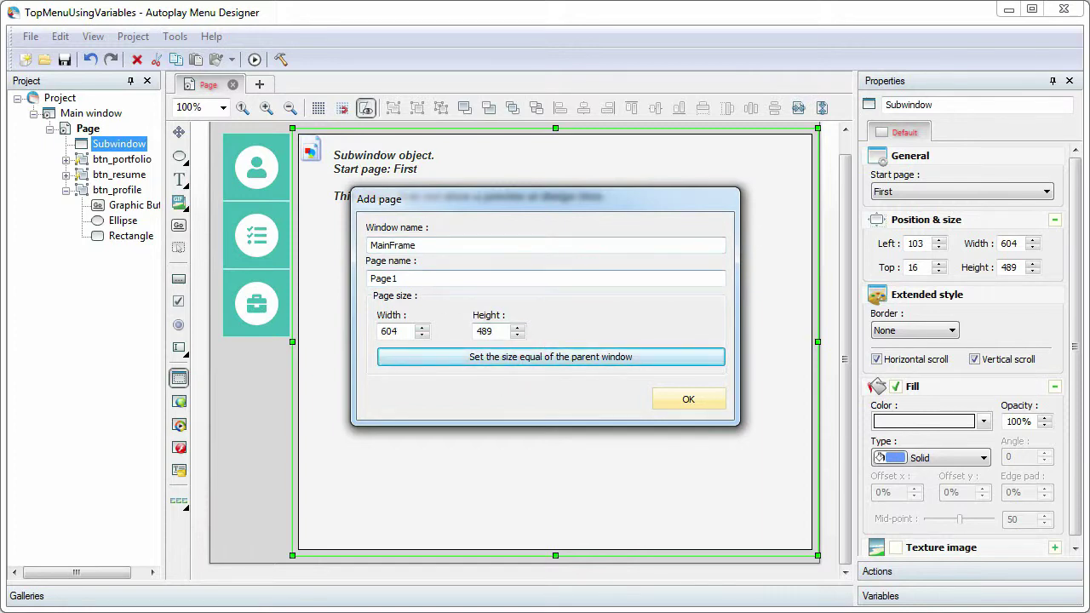
click(416, 278)
click(694, 393)
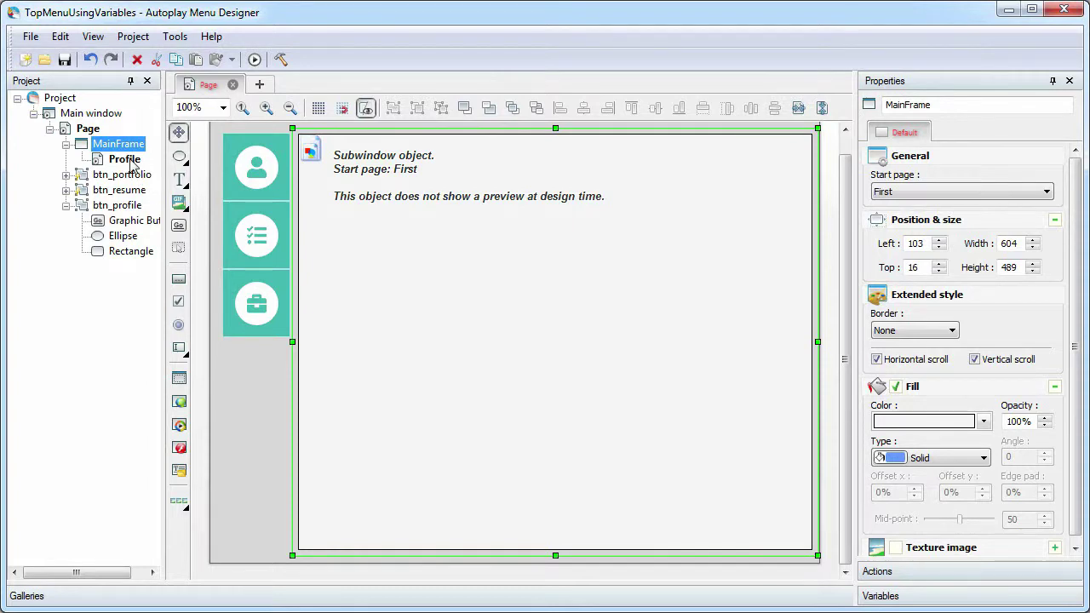
Copy the Profile page into MainFrame and name the copy Resume
right_click(132, 162)
click(174, 214)
right_click(134, 147)
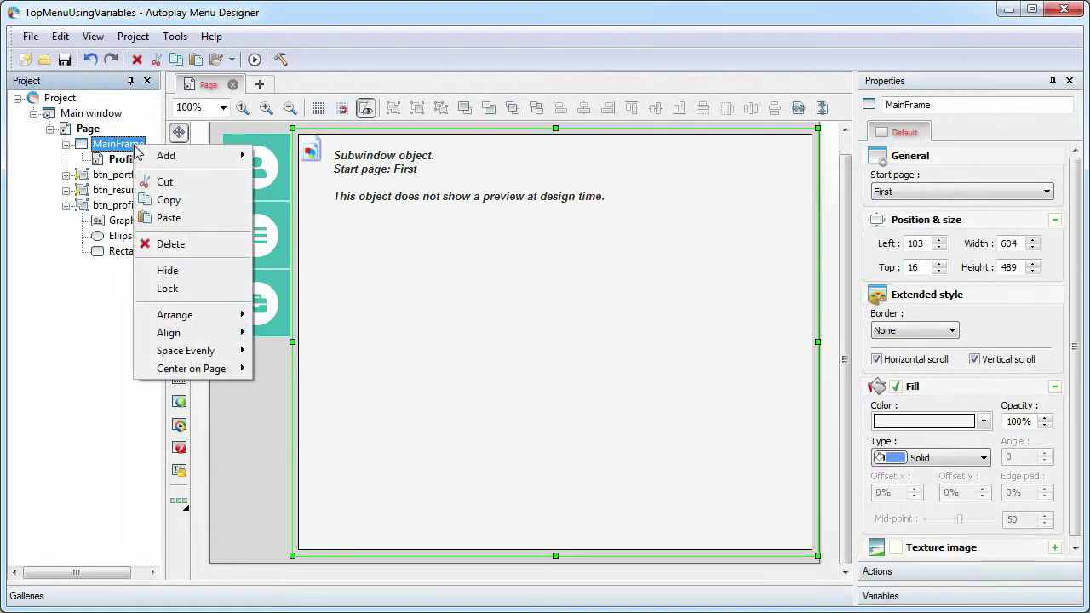
click(168, 218)
click(946, 105)
text(Resume)
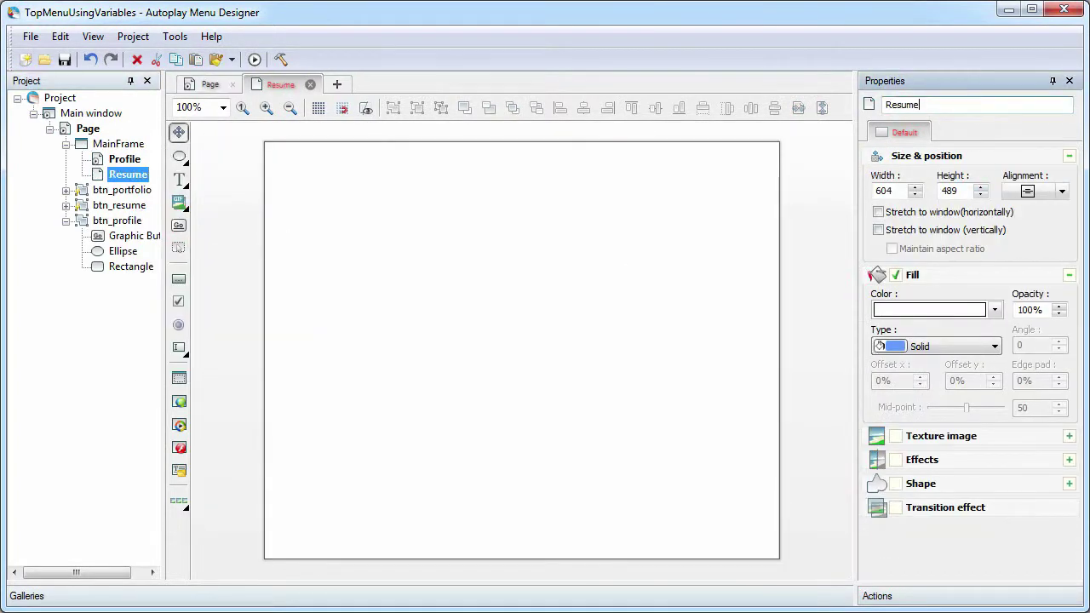
Paste another page copy named Portfolio, then return to the main Page layout
right_click(128, 144)
click(169, 218)
click(937, 102)
text(Portf)
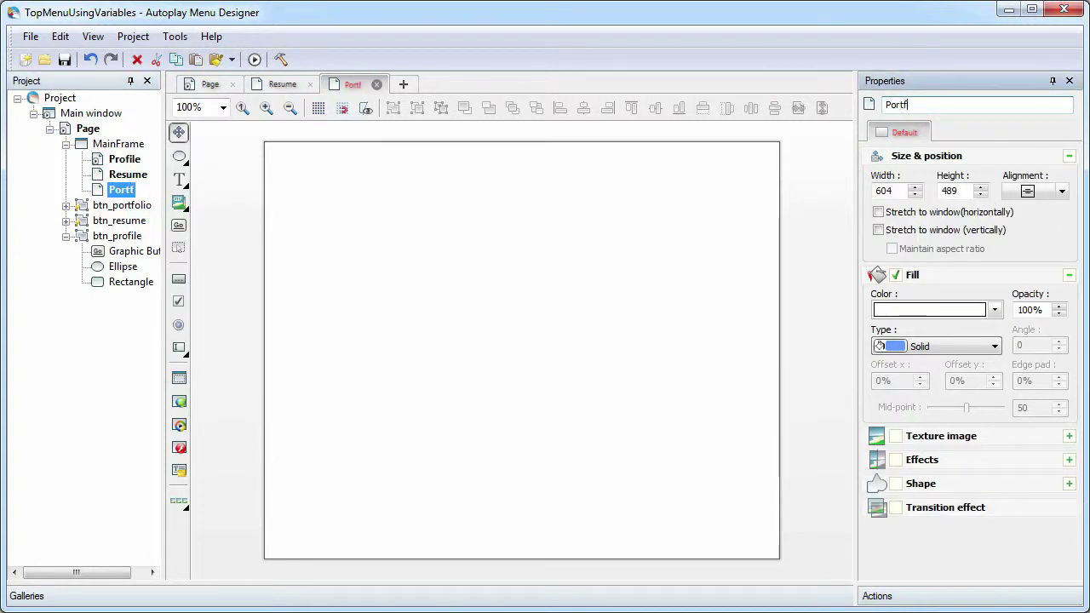
text(olio)
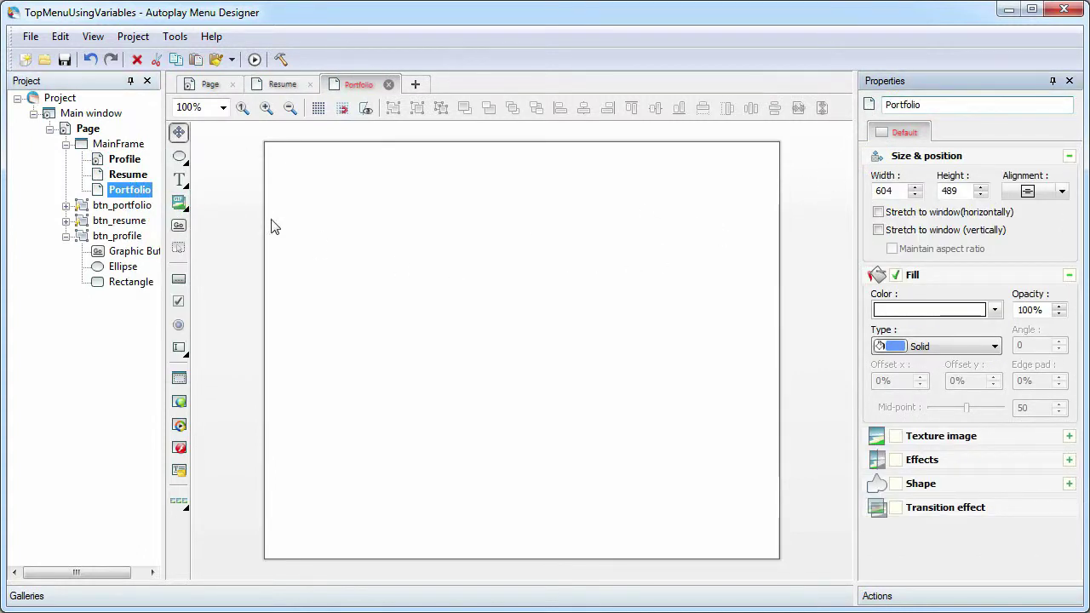
key(ctrl+Tab)
Give btn_profile an Open page action that opens the Profile page
click(249, 185)
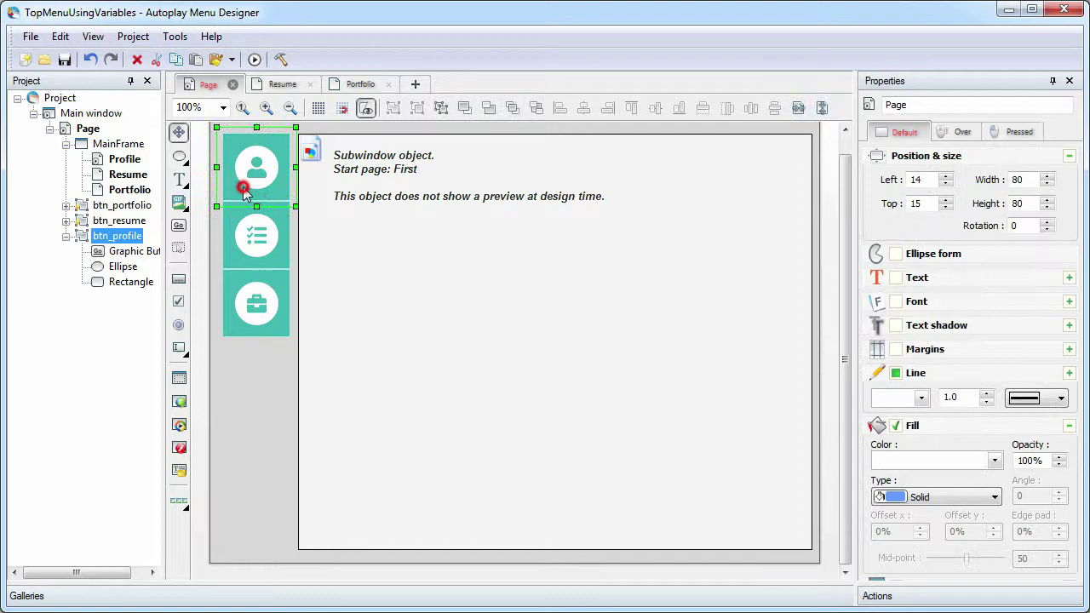
click(952, 577)
click(925, 160)
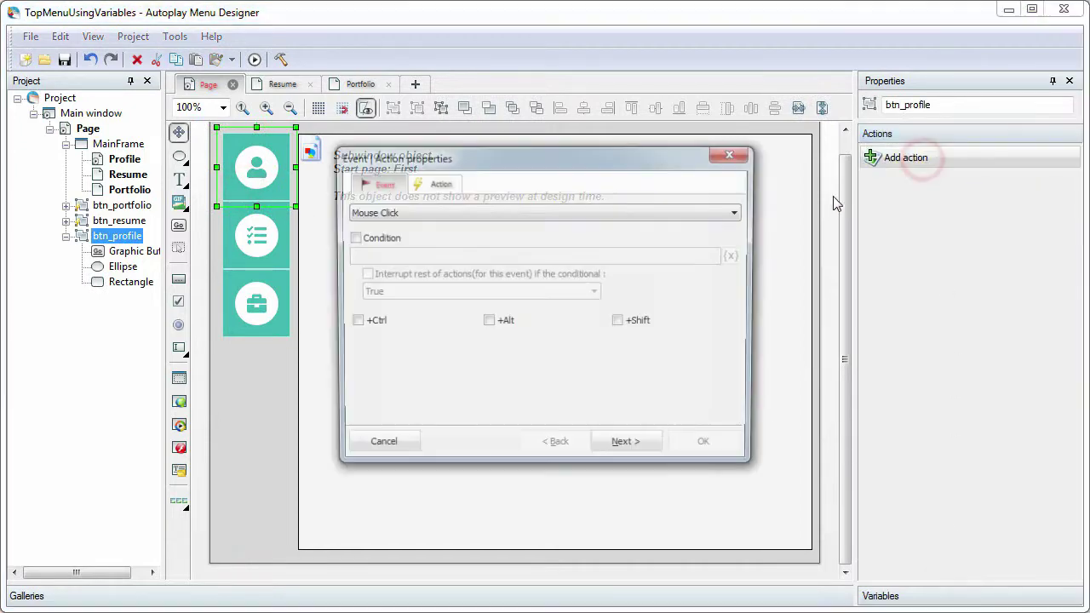
click(435, 184)
click(433, 212)
click(401, 233)
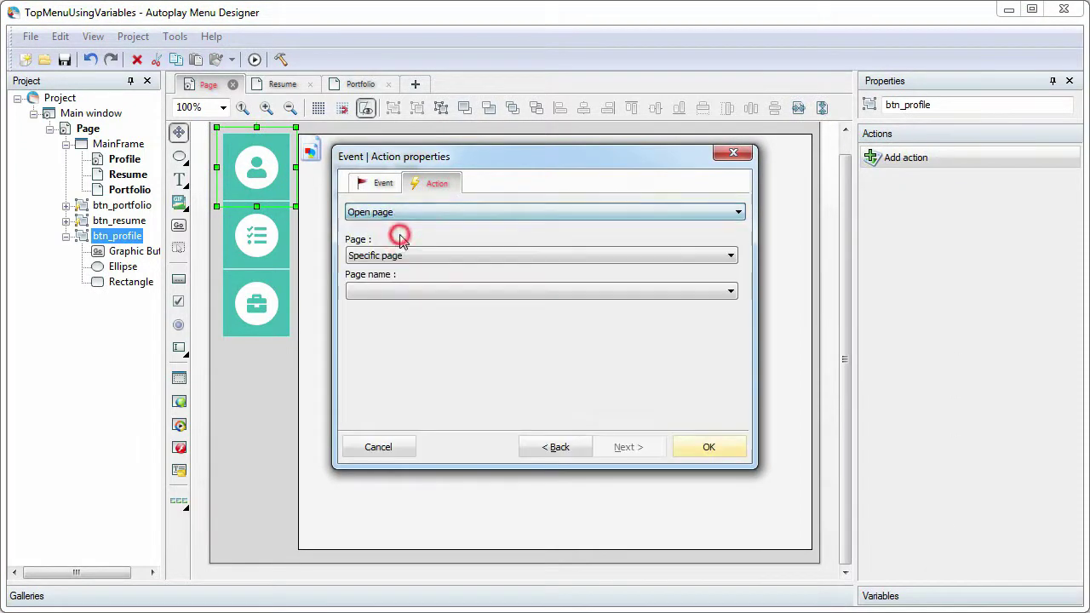
click(400, 291)
click(401, 318)
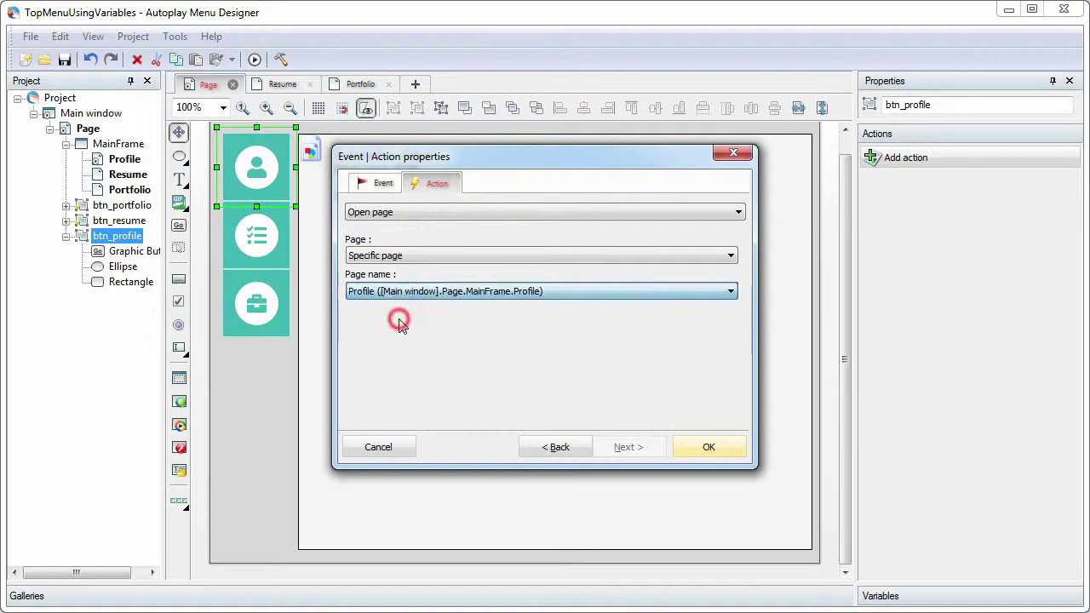
click(718, 448)
Set btn_resume to open the Resume page and btn_portfolio to open the Portfolio page
click(281, 236)
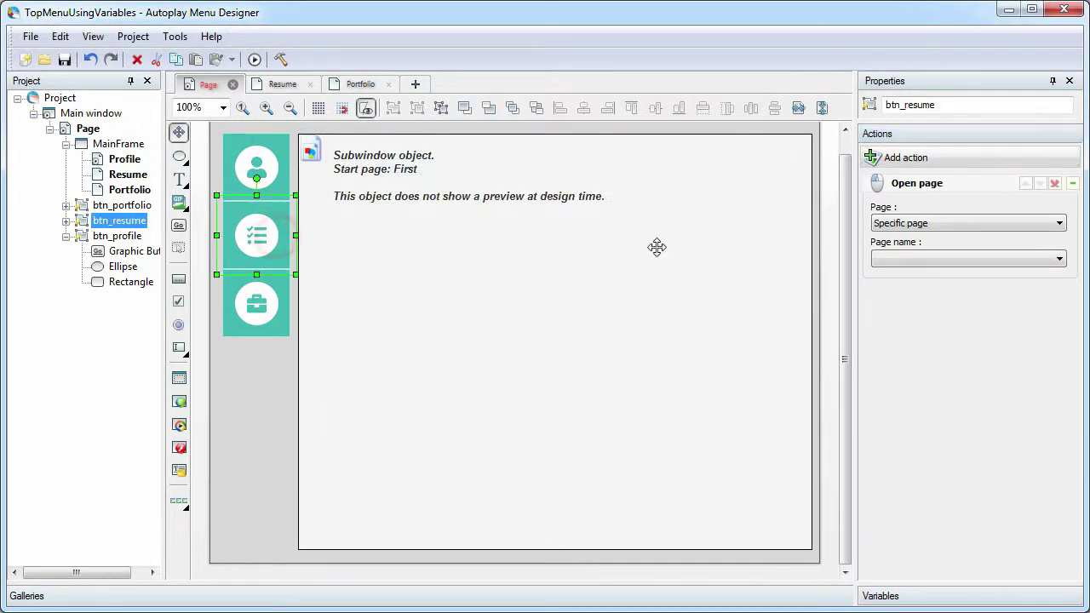
click(917, 261)
click(915, 295)
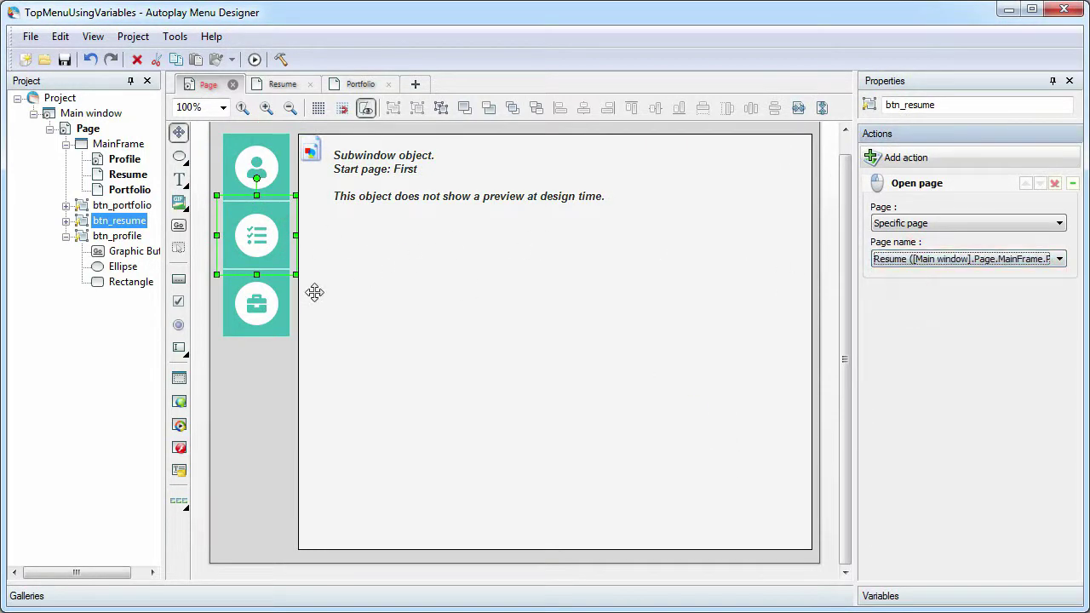
click(272, 302)
click(931, 258)
click(911, 310)
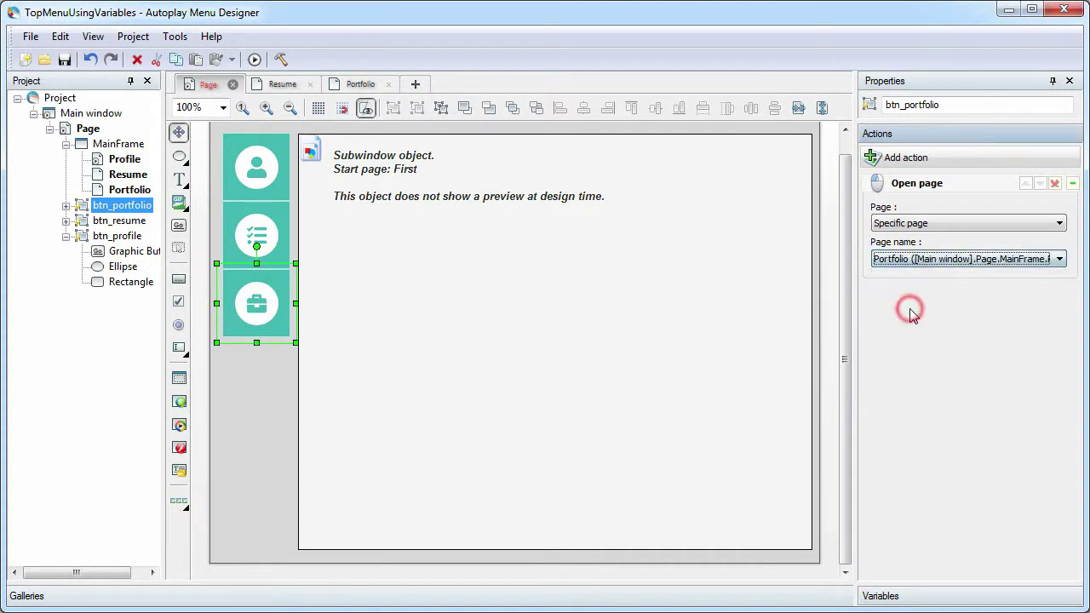
Add a cool-text title reading 'Profile' near the top of the Profile page
double_click(124, 159)
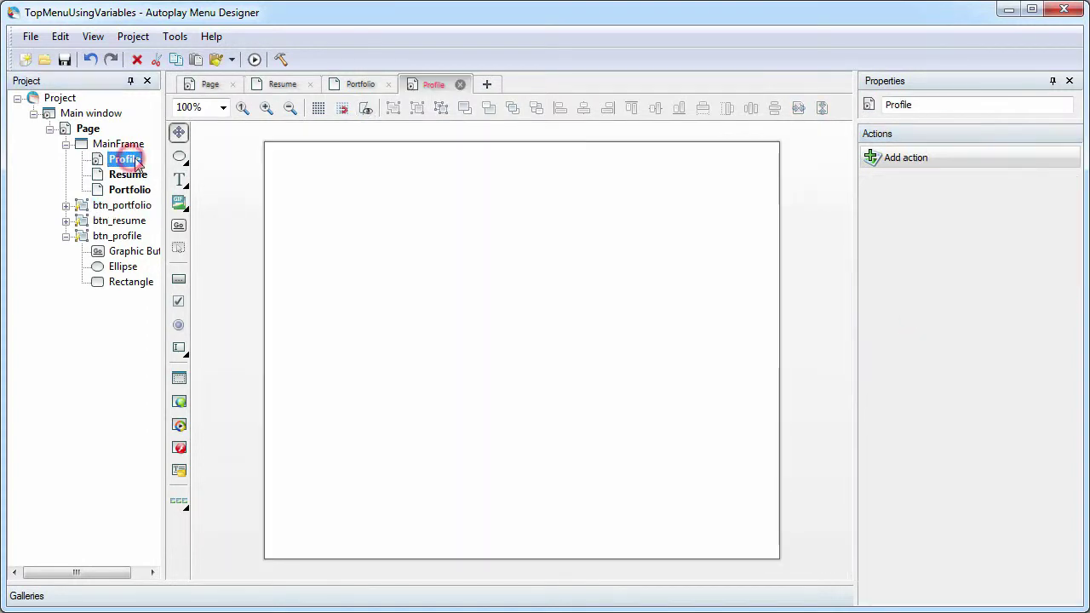
click(178, 180)
click(236, 220)
drag(413, 199, 591, 260)
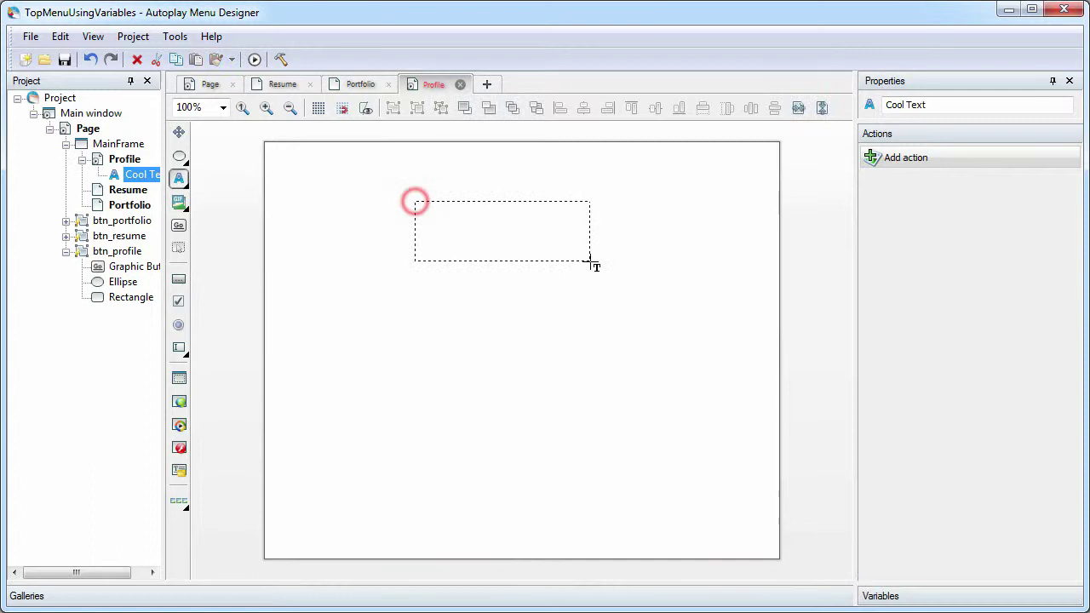
text(Profile)
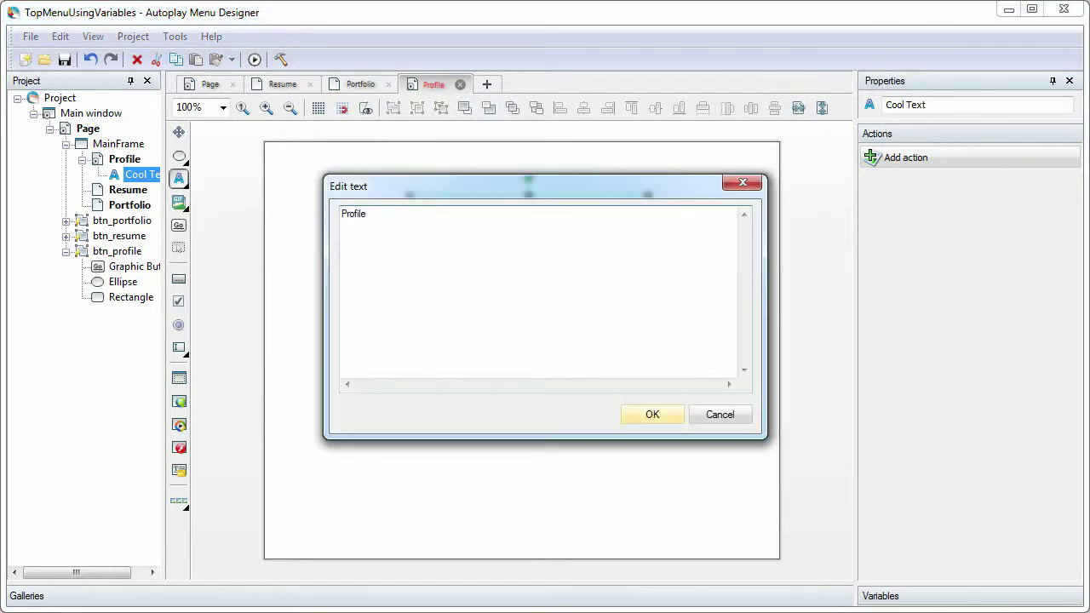
click(652, 414)
Add a horizontally centred cool-text title 'Resume' to the Resume page
double_click(116, 191)
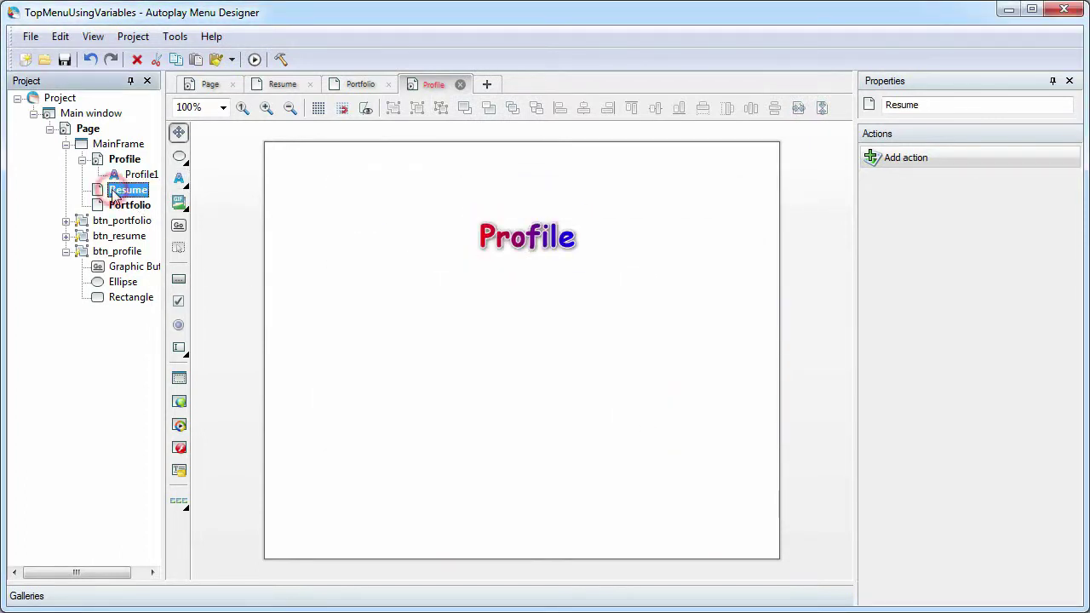
click(179, 181)
drag(457, 237, 630, 307)
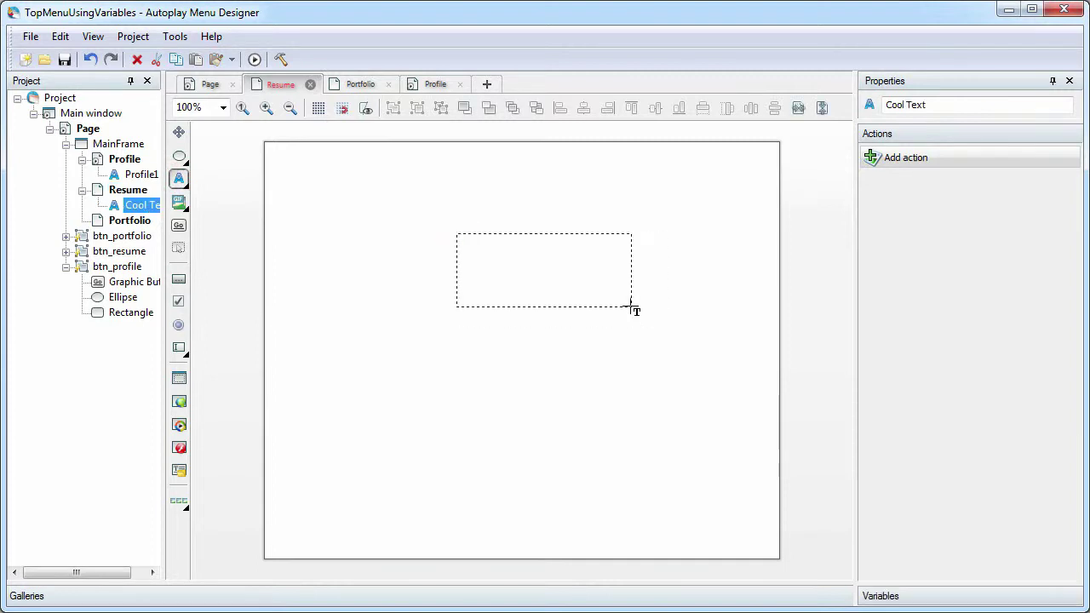
text(Resume)
click(652, 415)
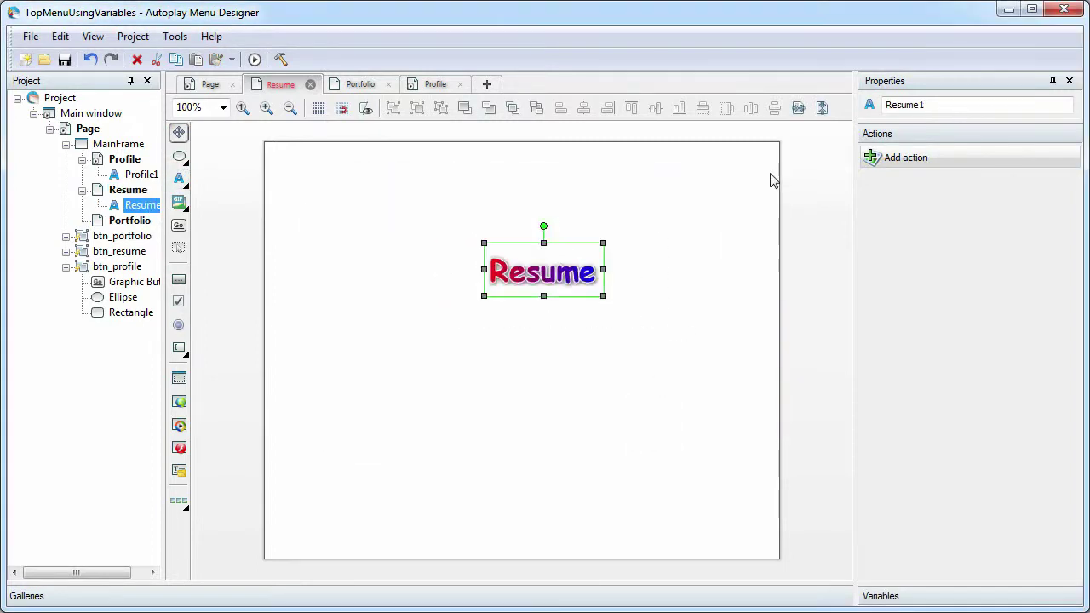
click(798, 108)
Add a horizontally centred cool-text title 'Portfolio' to the Portfolio page
double_click(129, 222)
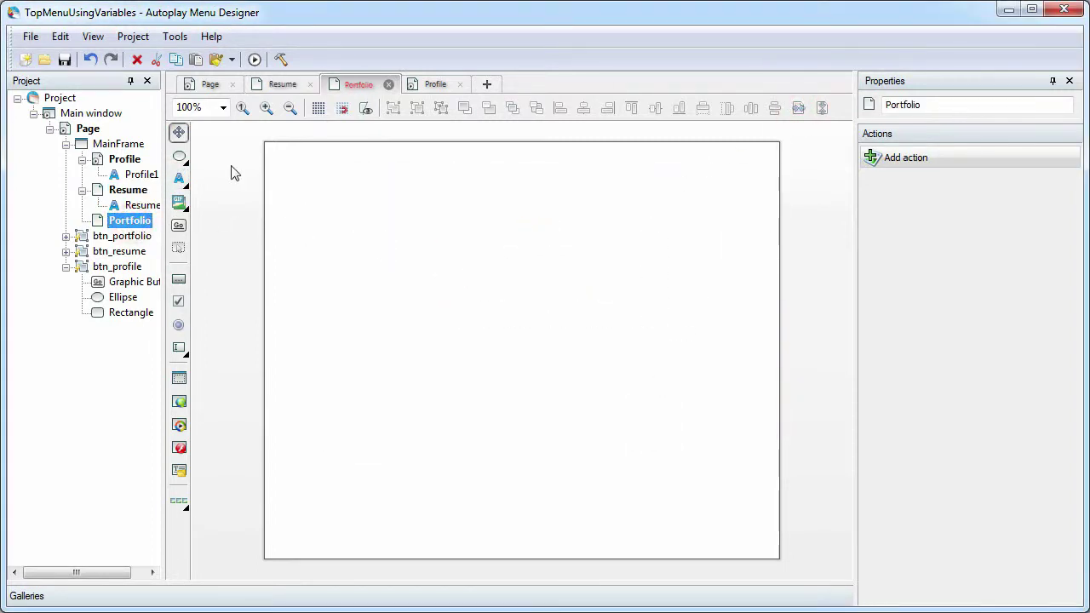
click(178, 178)
drag(419, 244, 596, 312)
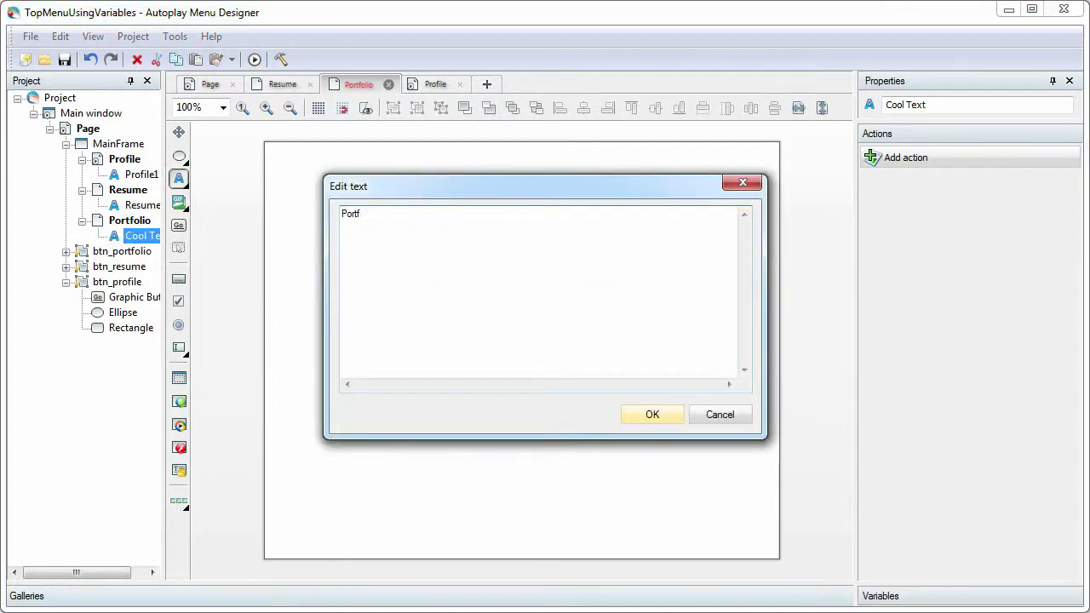
click(654, 413)
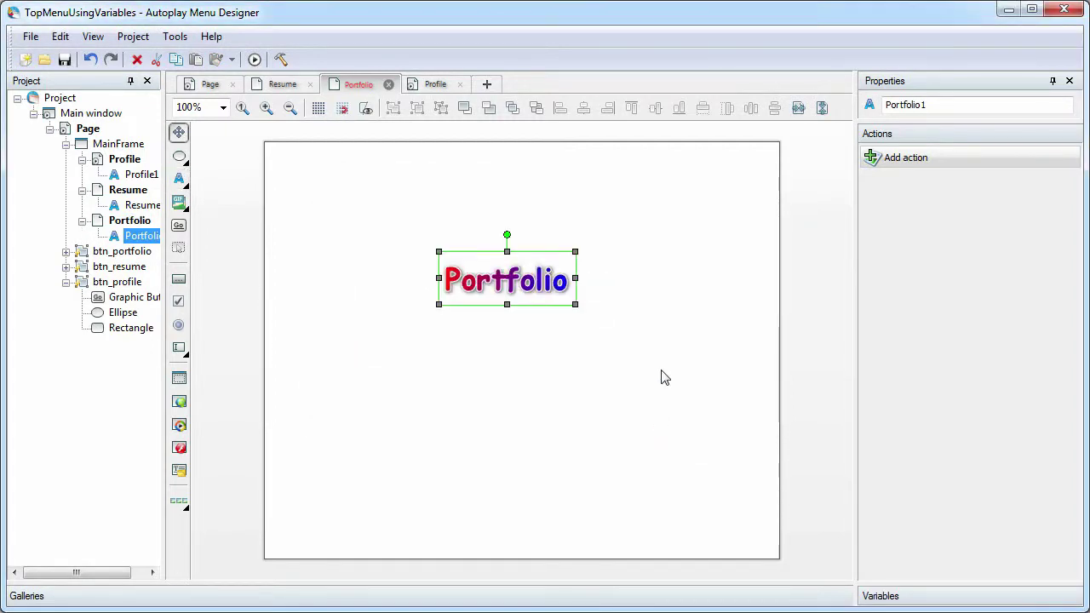
click(797, 108)
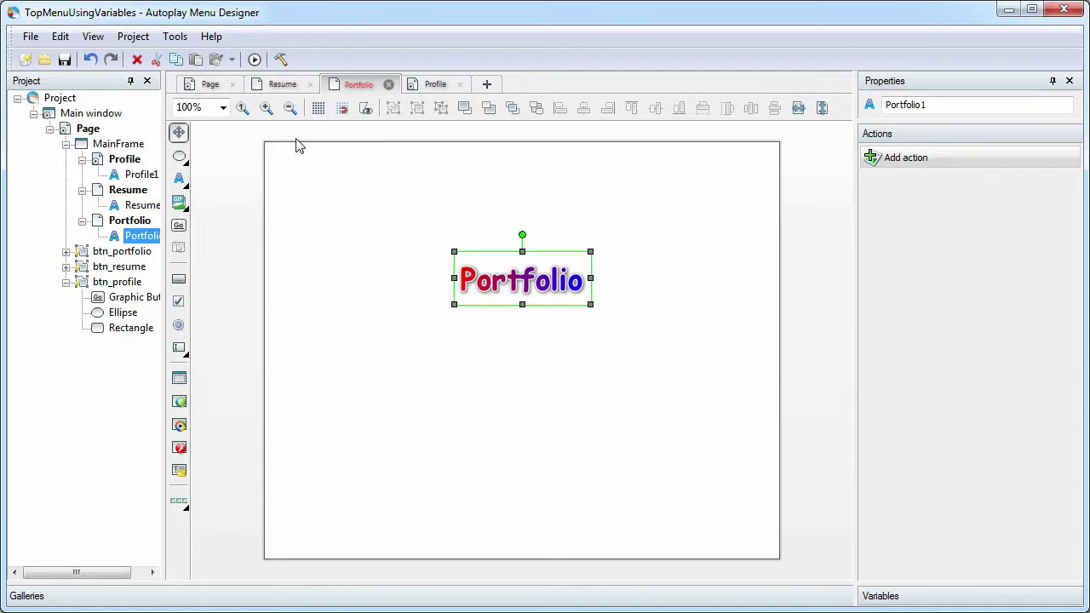
Preview the menu, switching to Resume, Portfolio and back to Profile, then return to the main Page
click(254, 59)
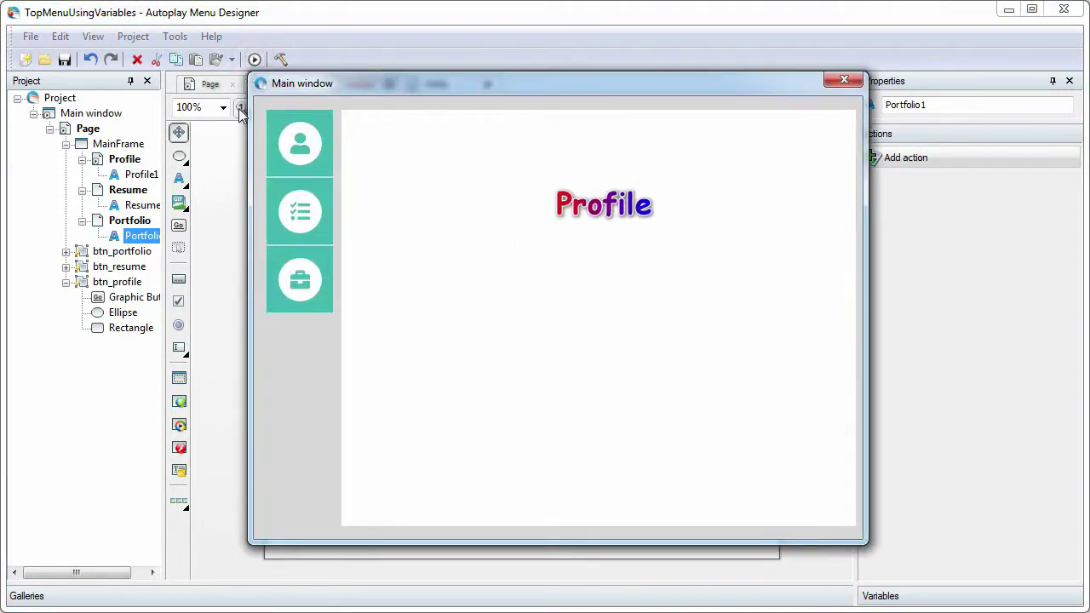
click(270, 194)
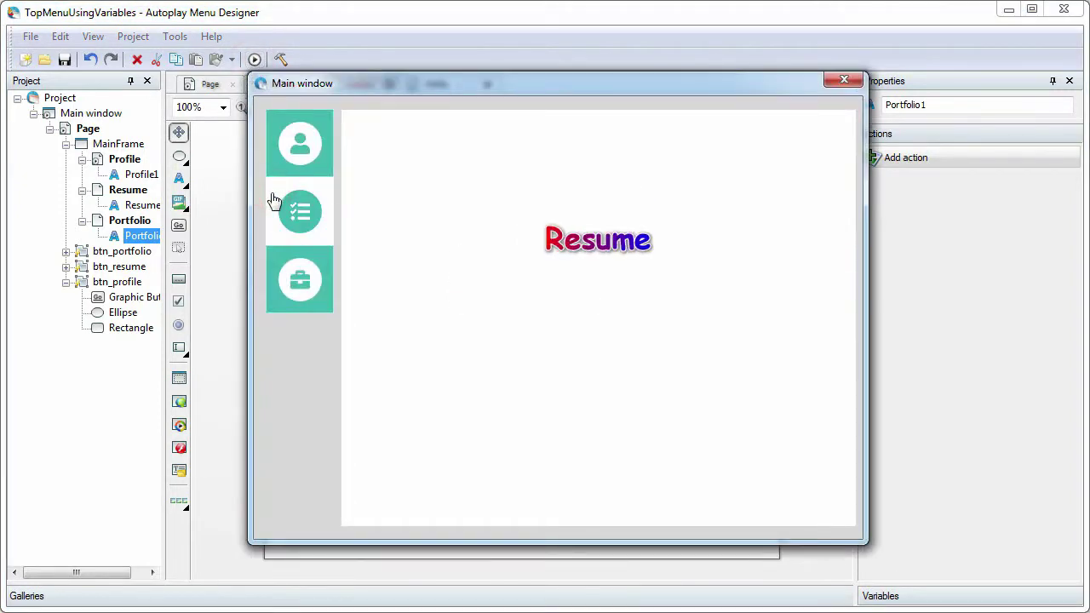
click(283, 271)
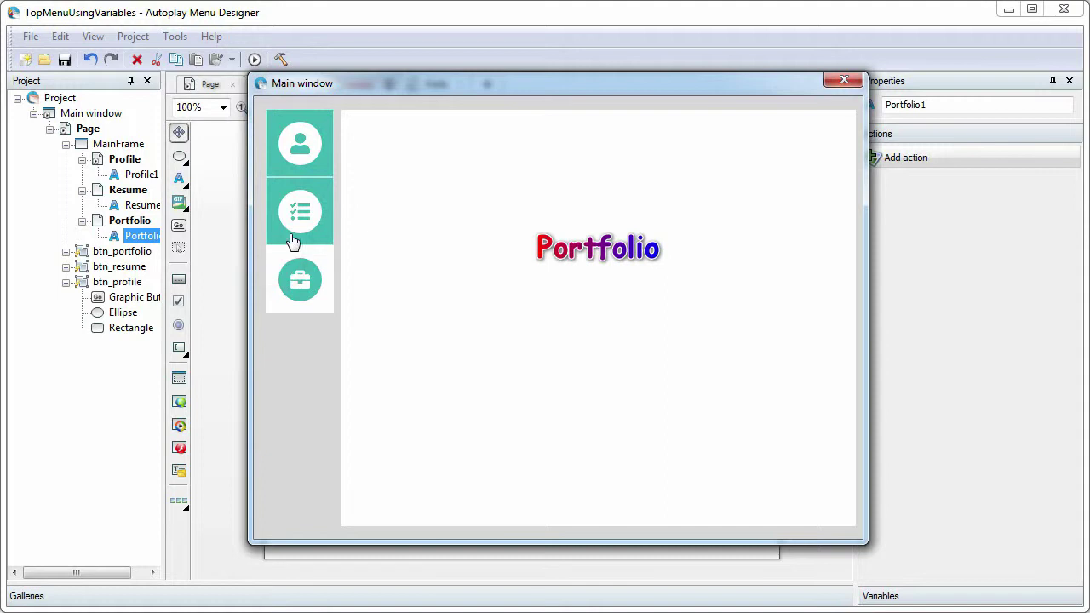
click(312, 175)
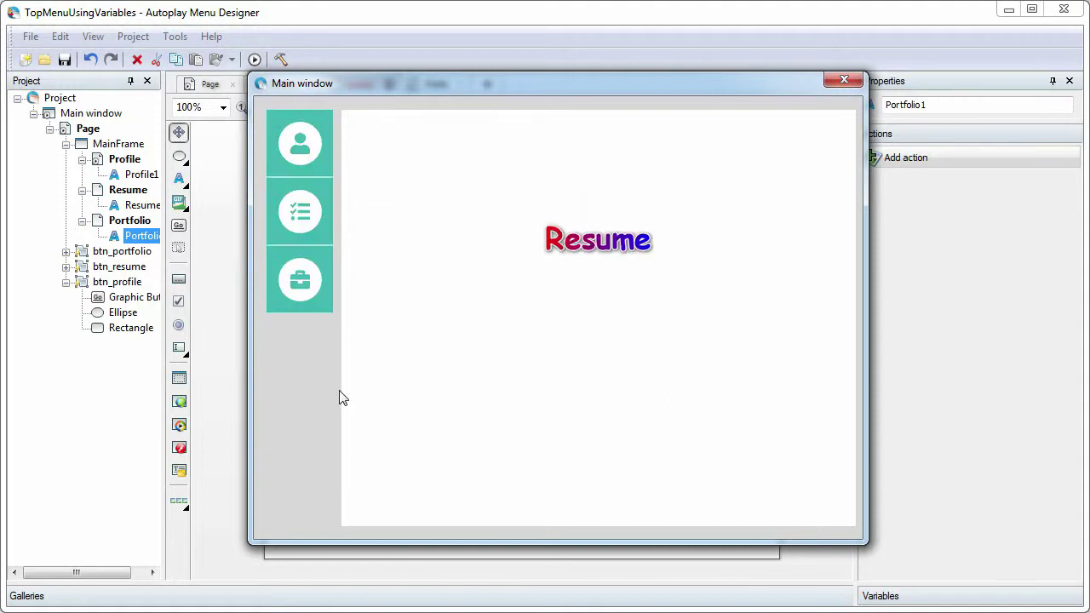
click(845, 79)
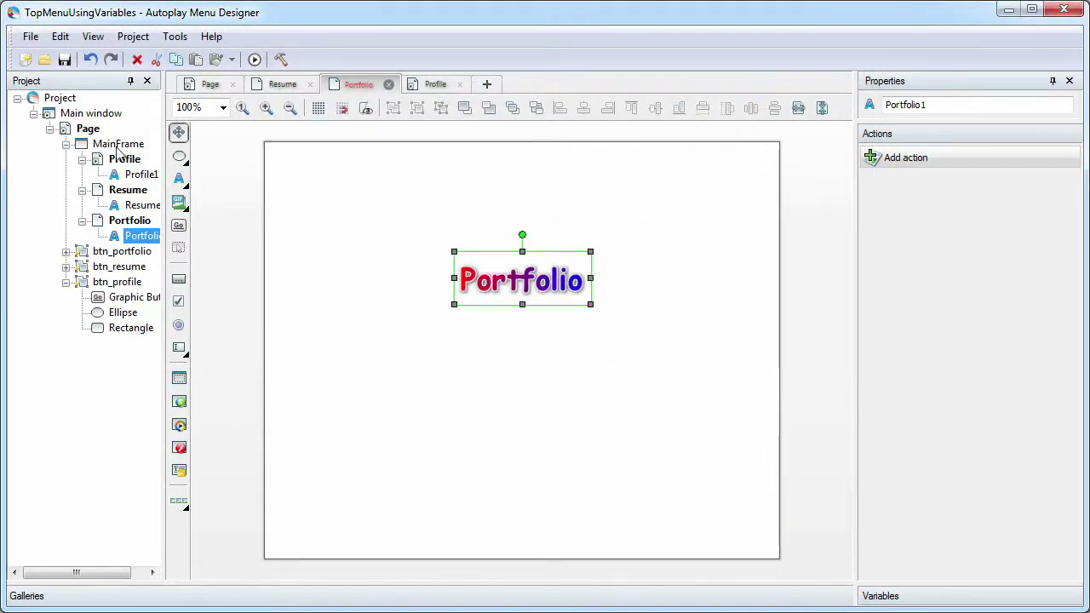
click(89, 129)
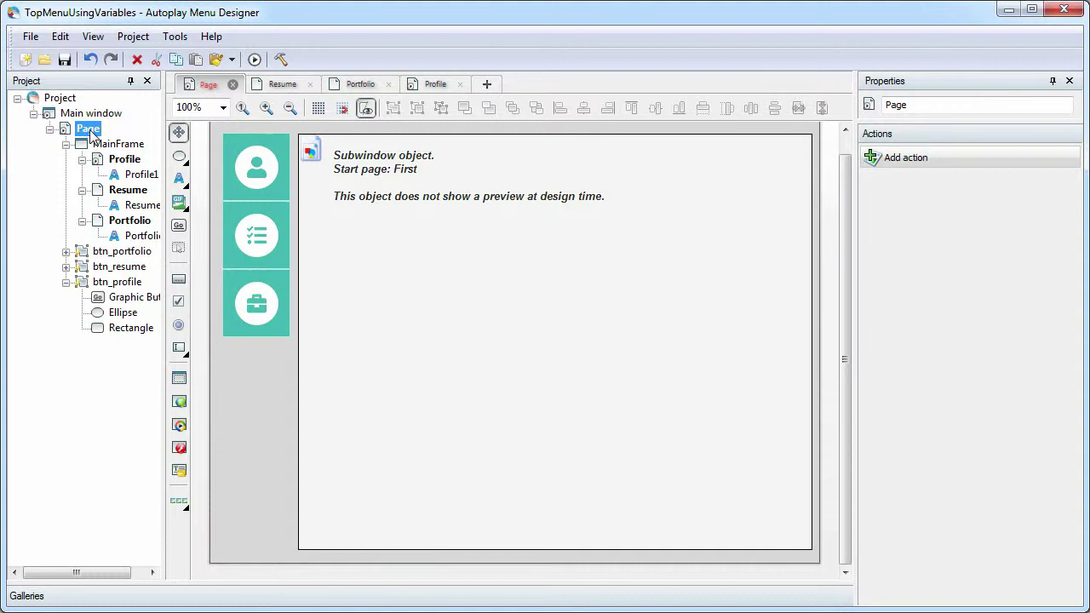
Place the white person-icon gallery button over the first menu button and enlarge the Variables pane
click(298, 596)
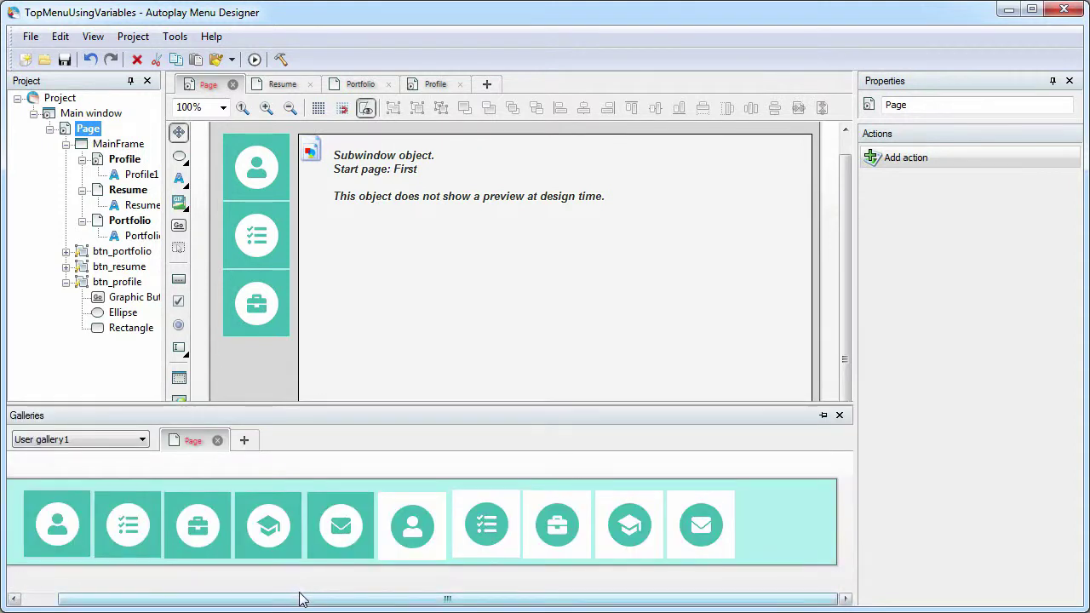
drag(415, 548, 275, 201)
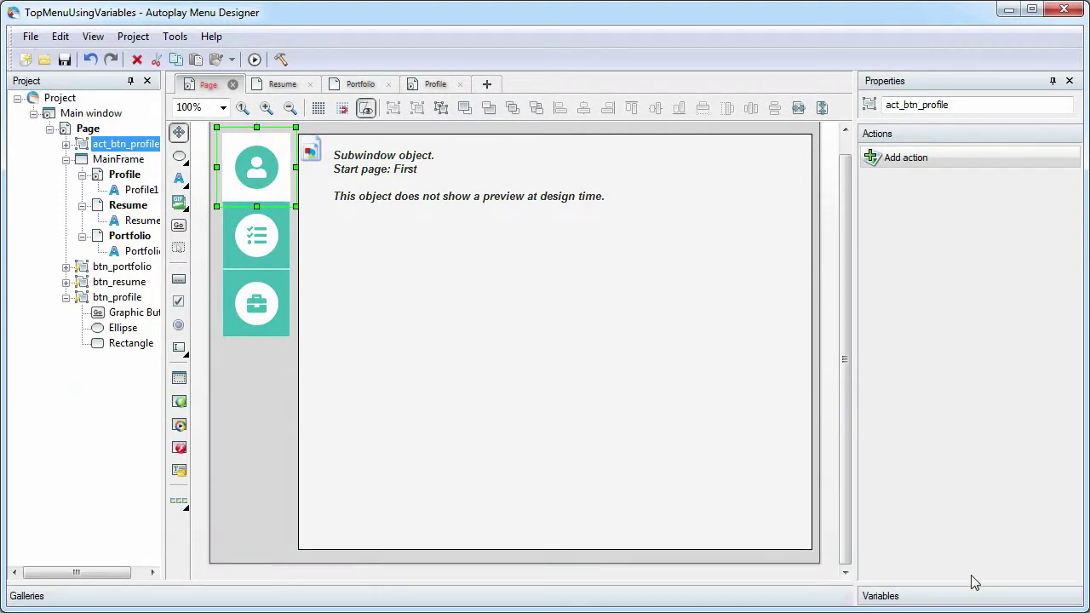
drag(968, 583, 983, 395)
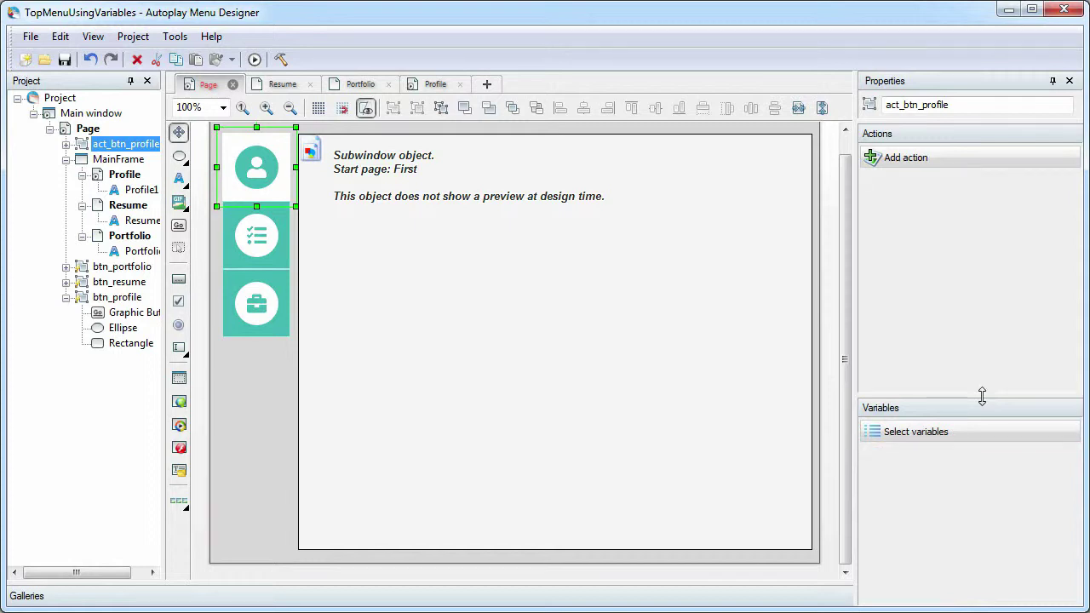
Give act_btn_profile a Visible variable with the expression MainFrame.CurPageNumber==0
click(957, 433)
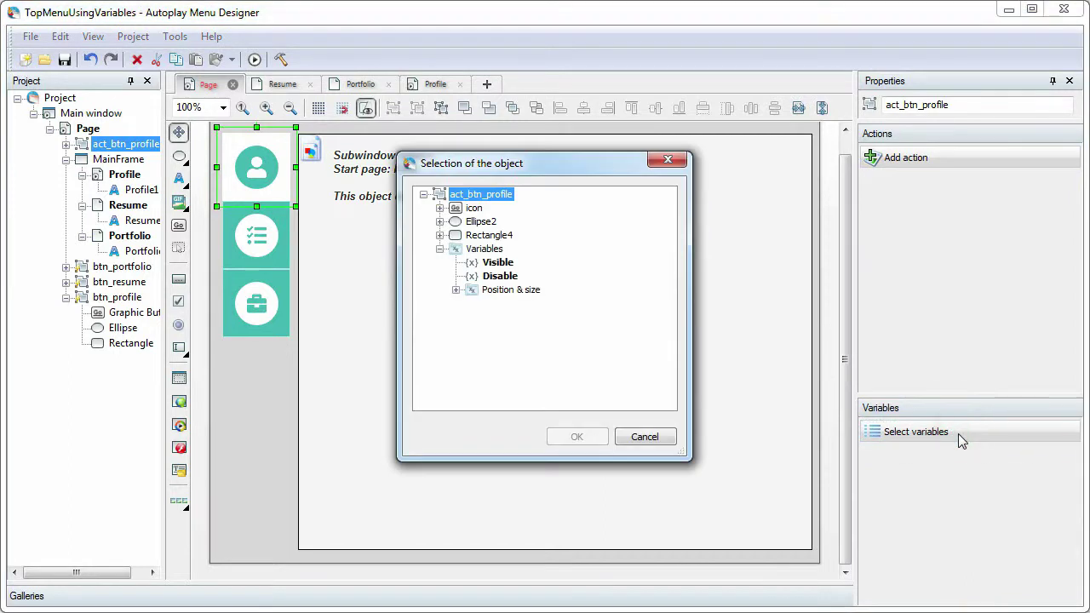
click(494, 263)
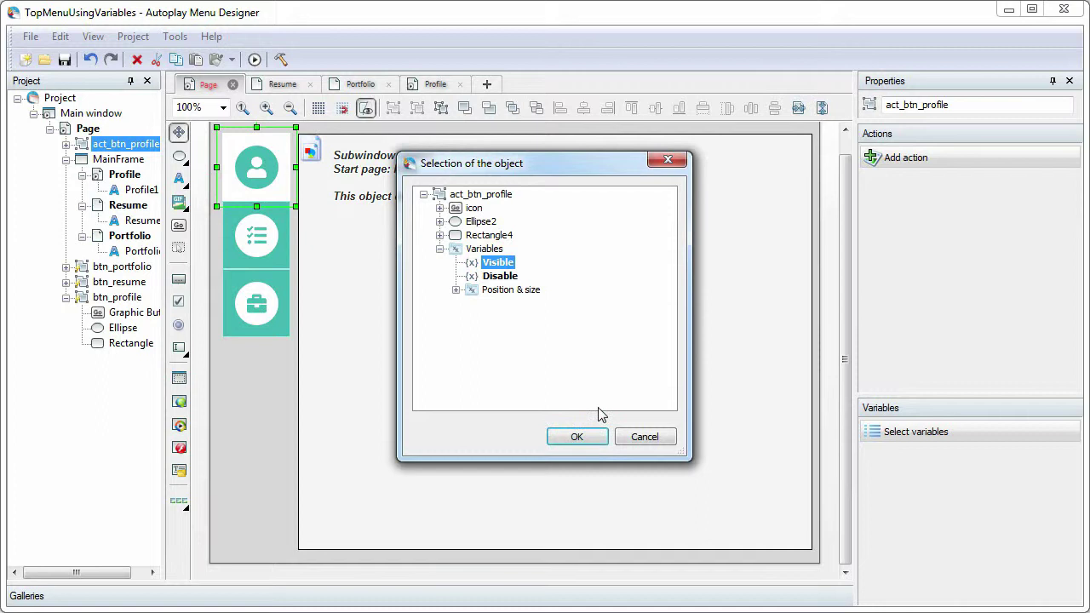
click(566, 435)
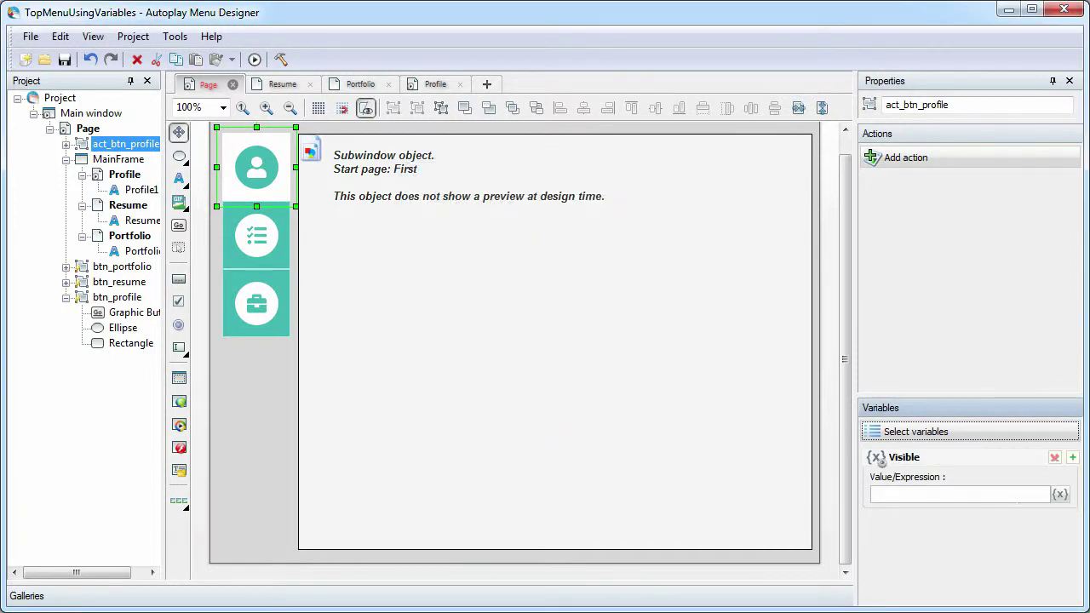
click(1060, 496)
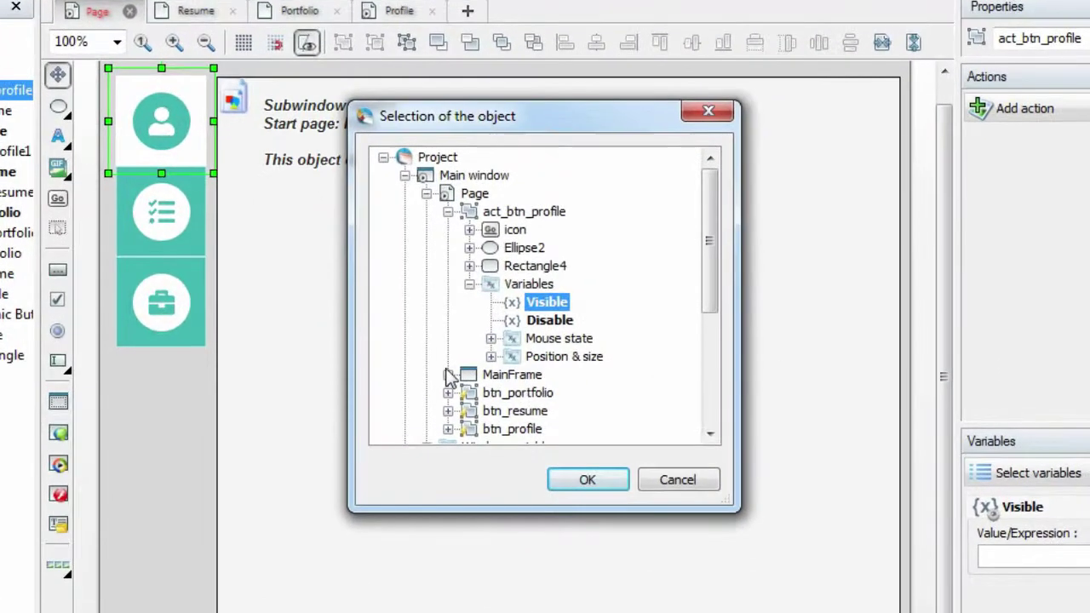
click(447, 375)
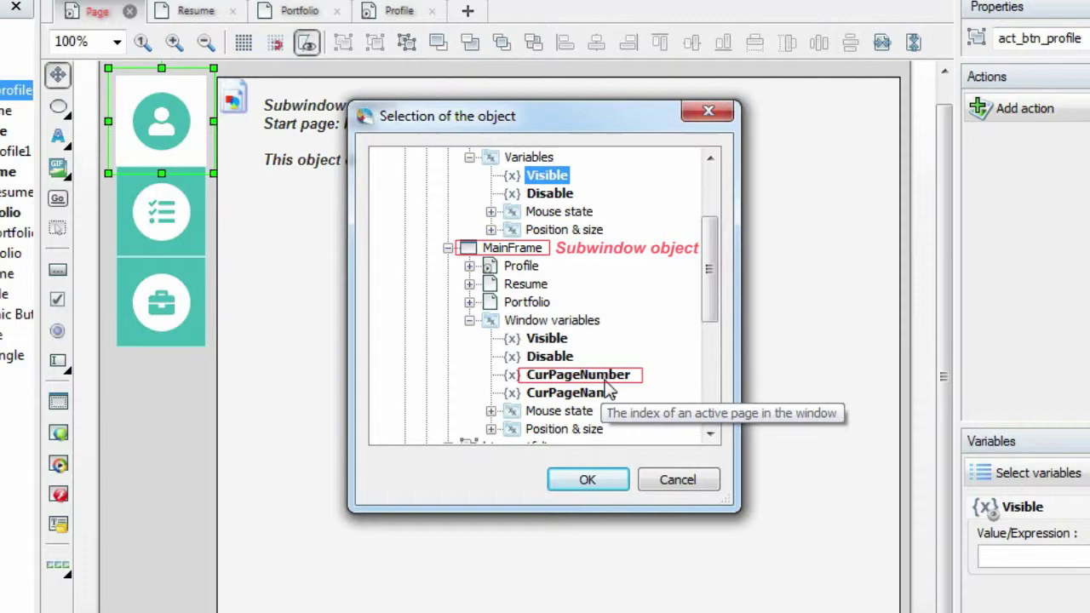
click(576, 374)
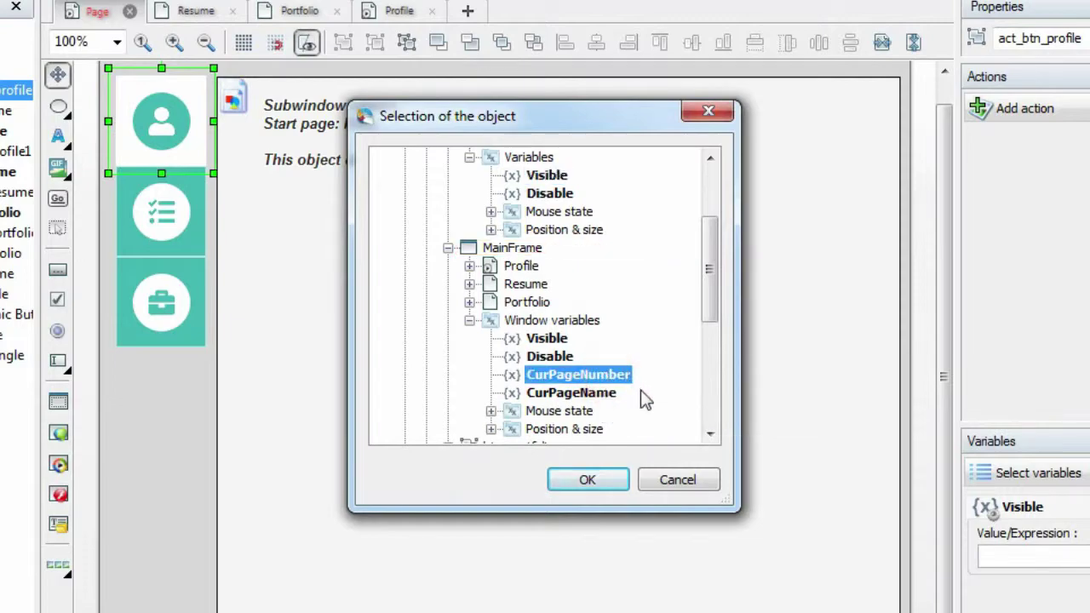
click(594, 480)
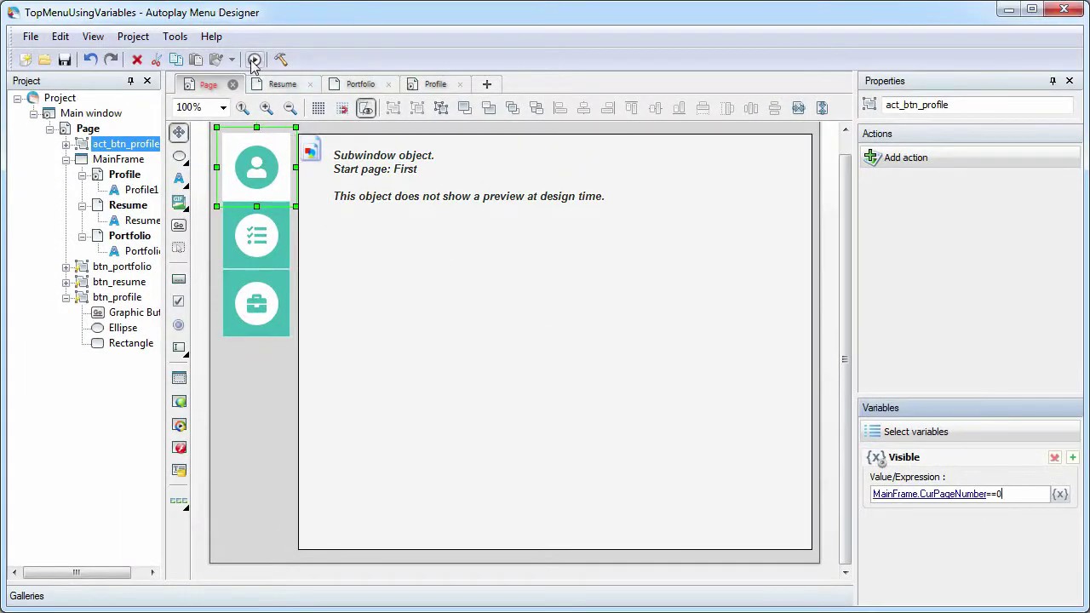
Preview the project, switching to Resume and back to Profile, then bring up the icon button gallery
click(254, 59)
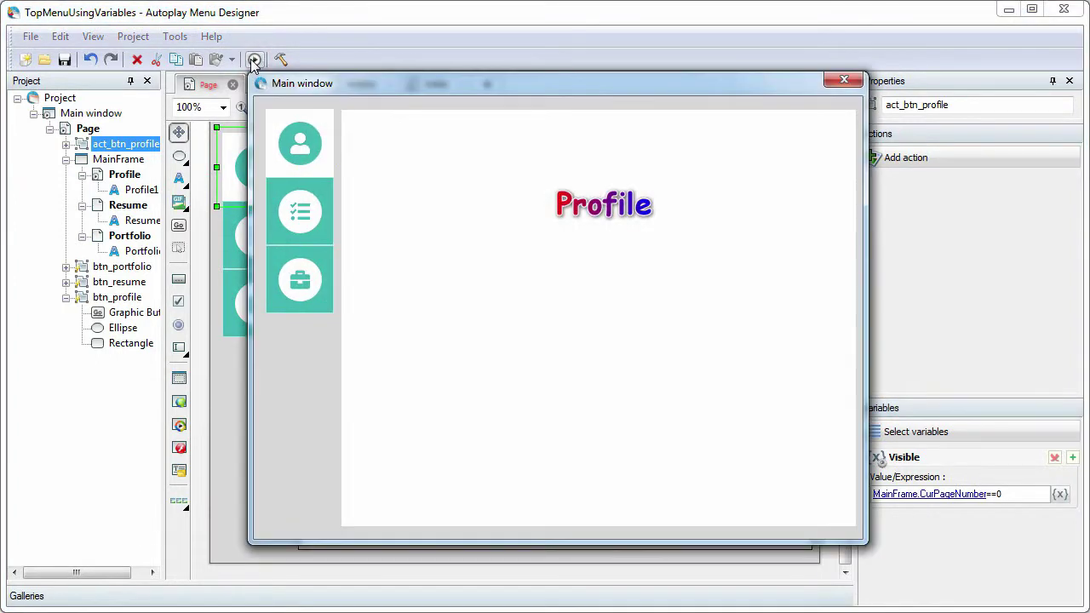
click(275, 205)
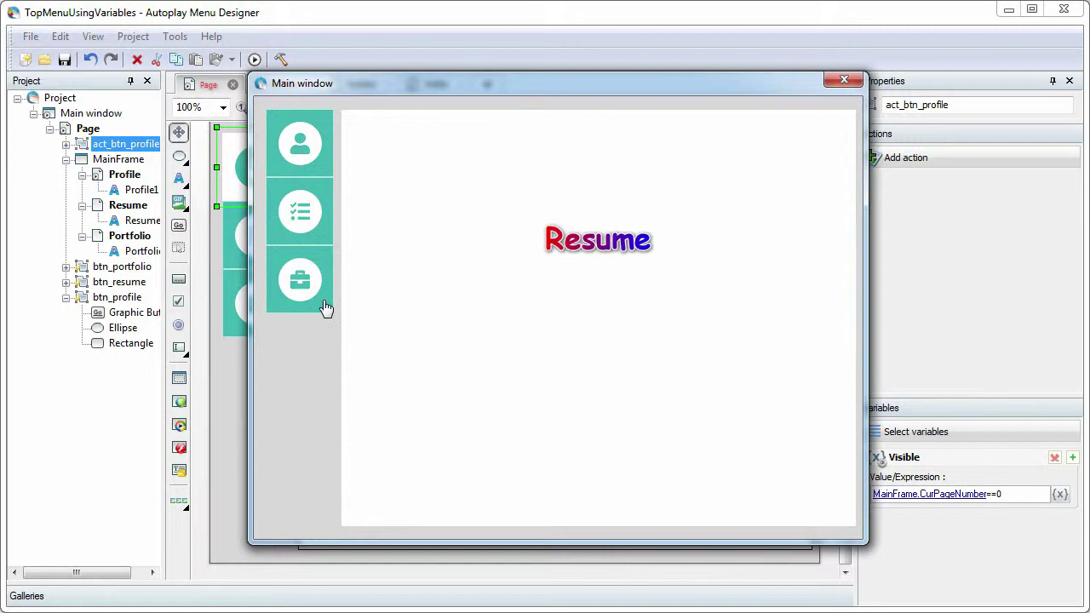
click(328, 168)
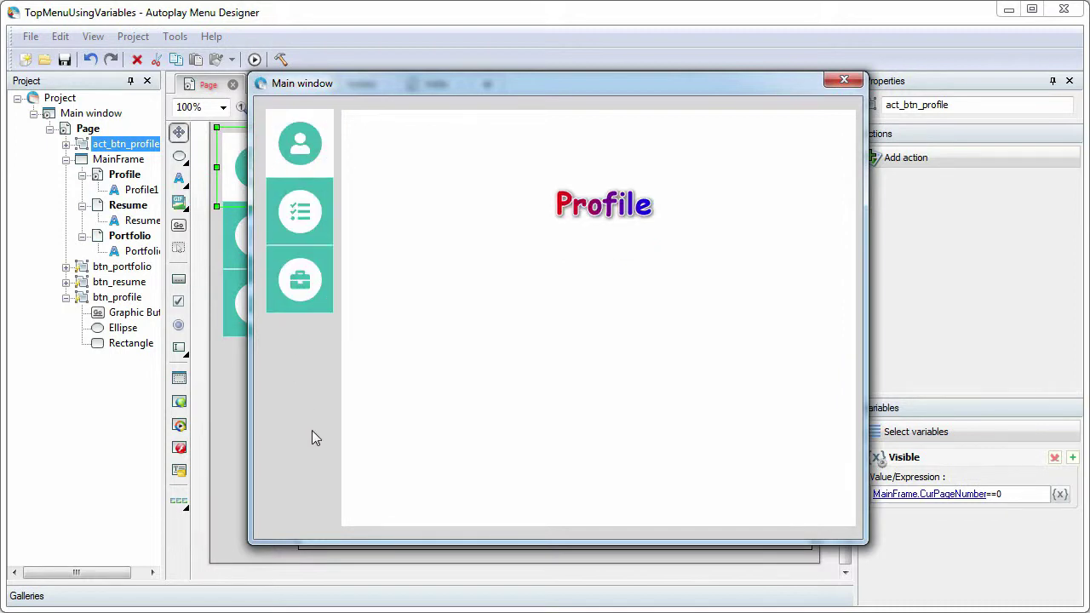
click(845, 81)
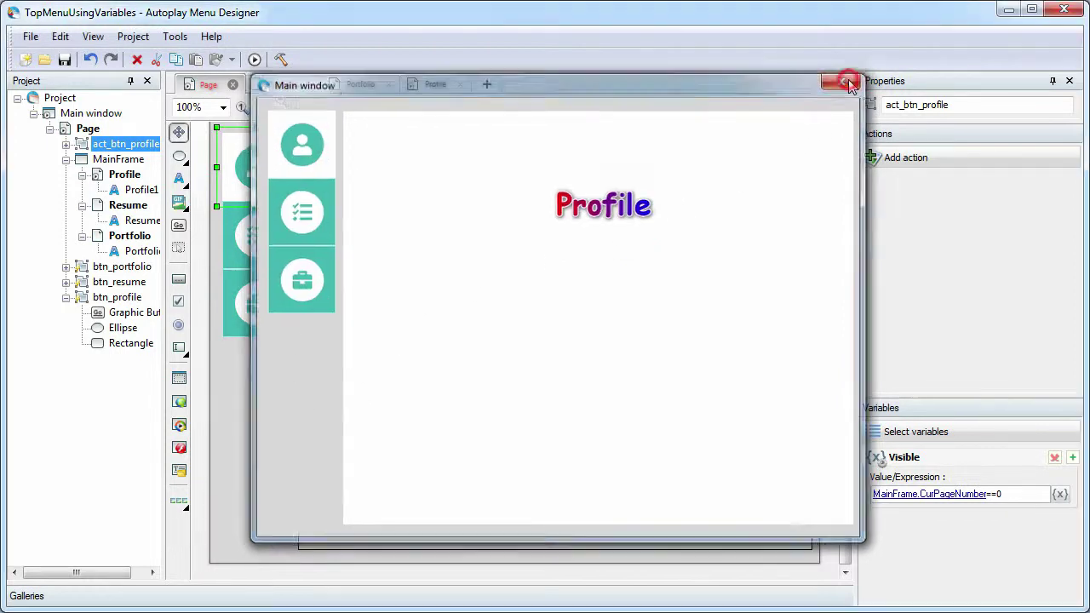
click(431, 593)
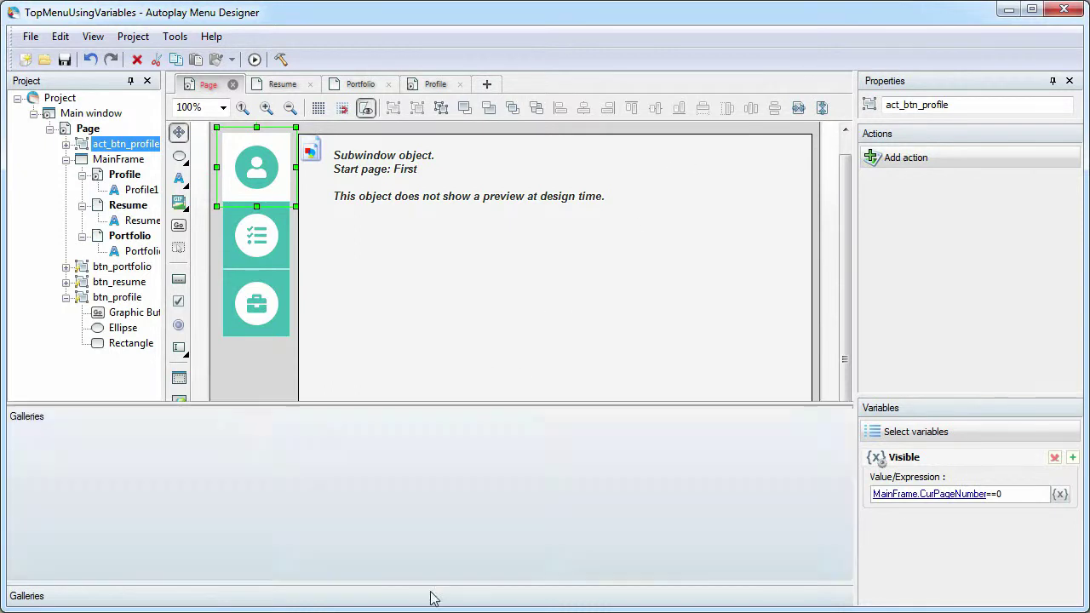
Add white act_btn_resume with Visible MainFrame.CurPageName=="Resume", then a white briefcase over the portfolio tile
drag(504, 546, 275, 256)
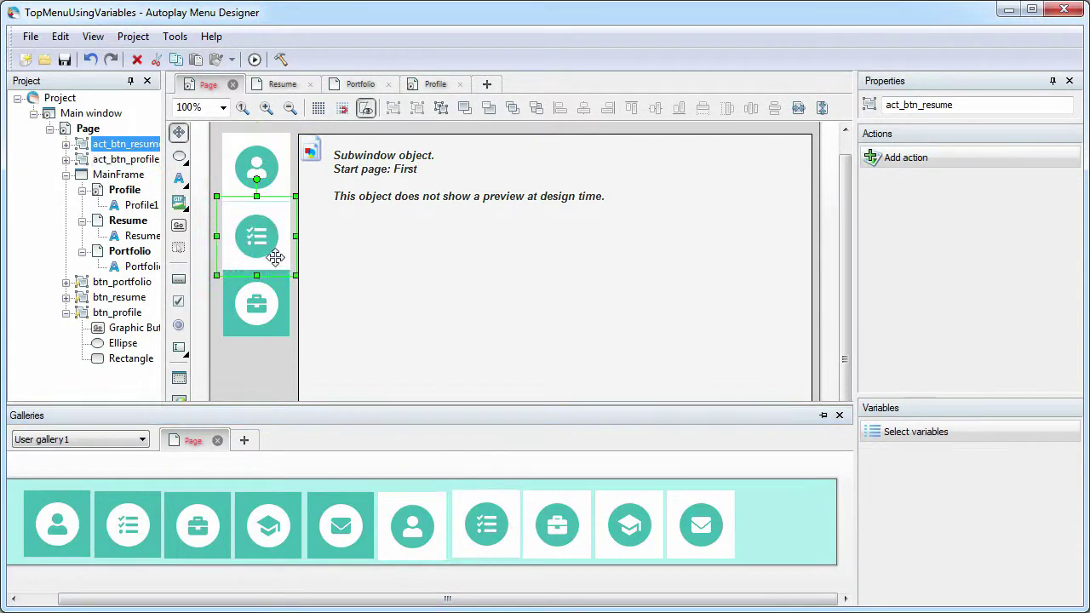
click(927, 433)
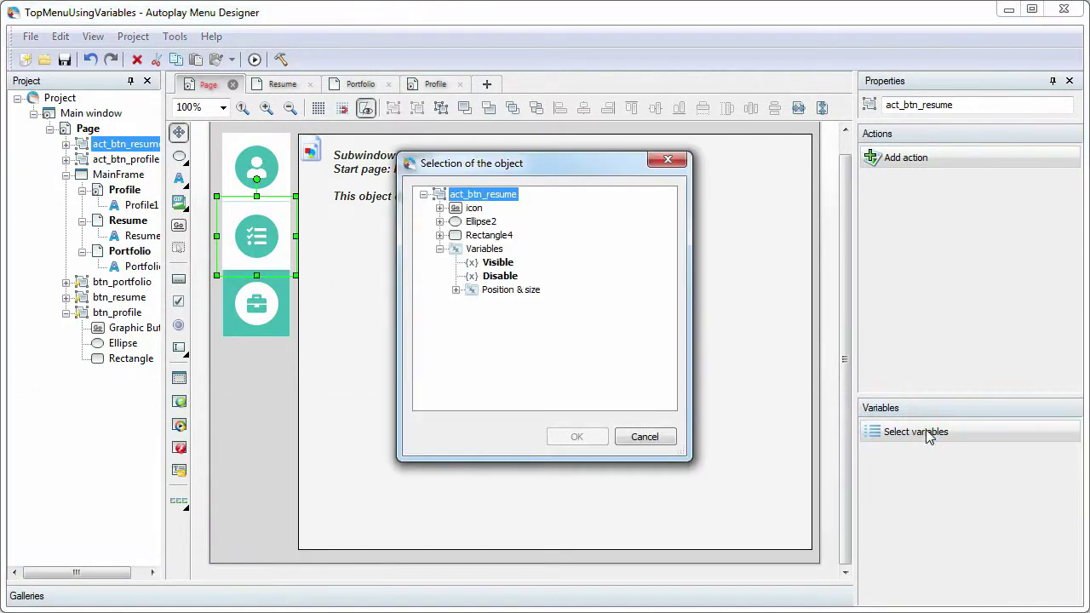
click(497, 263)
click(601, 436)
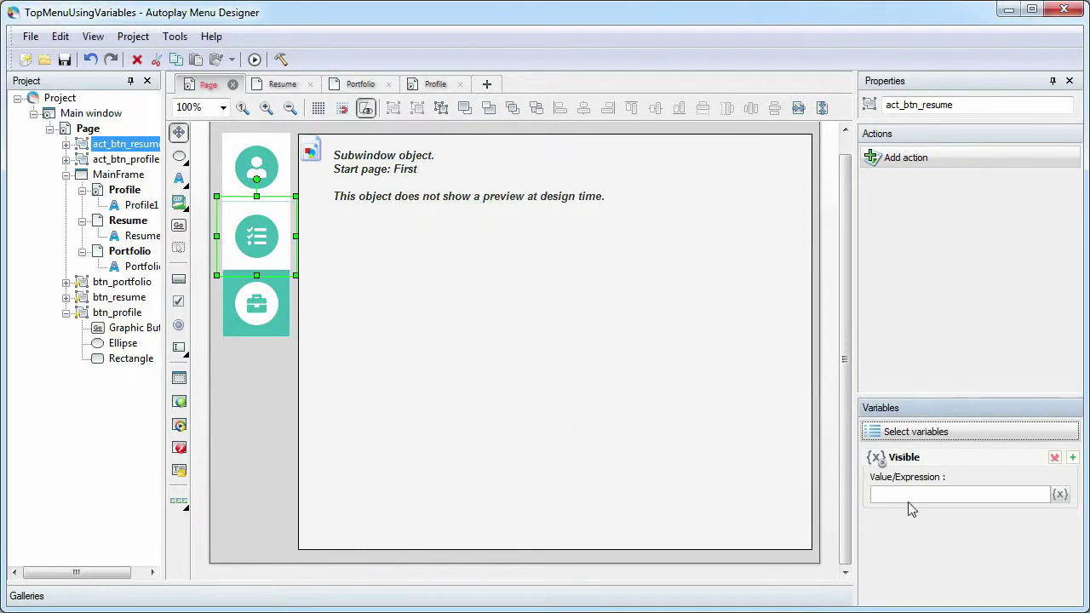
click(1060, 494)
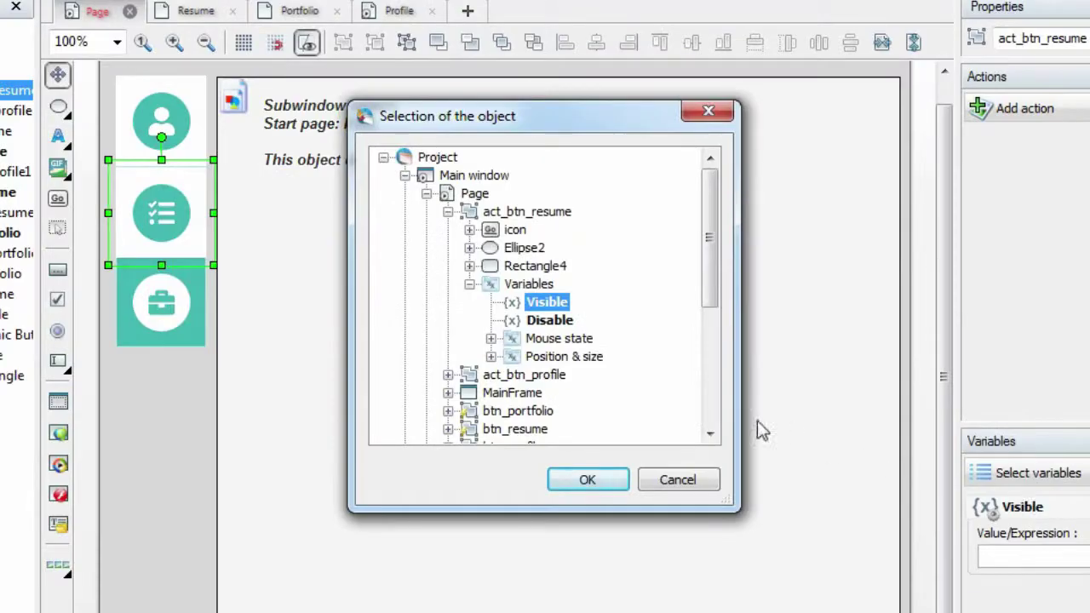
click(448, 393)
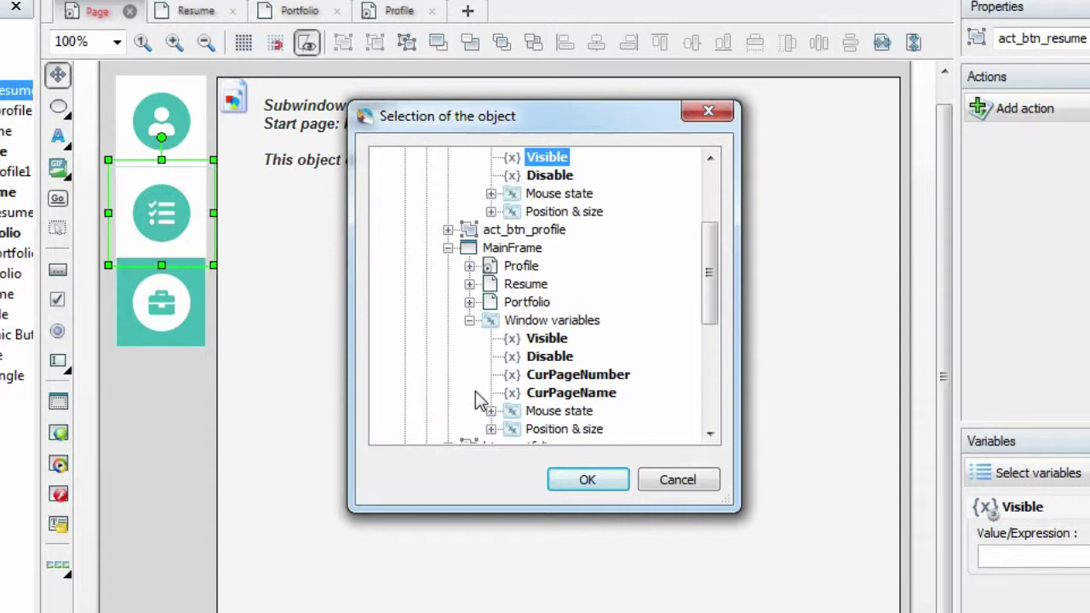
click(565, 394)
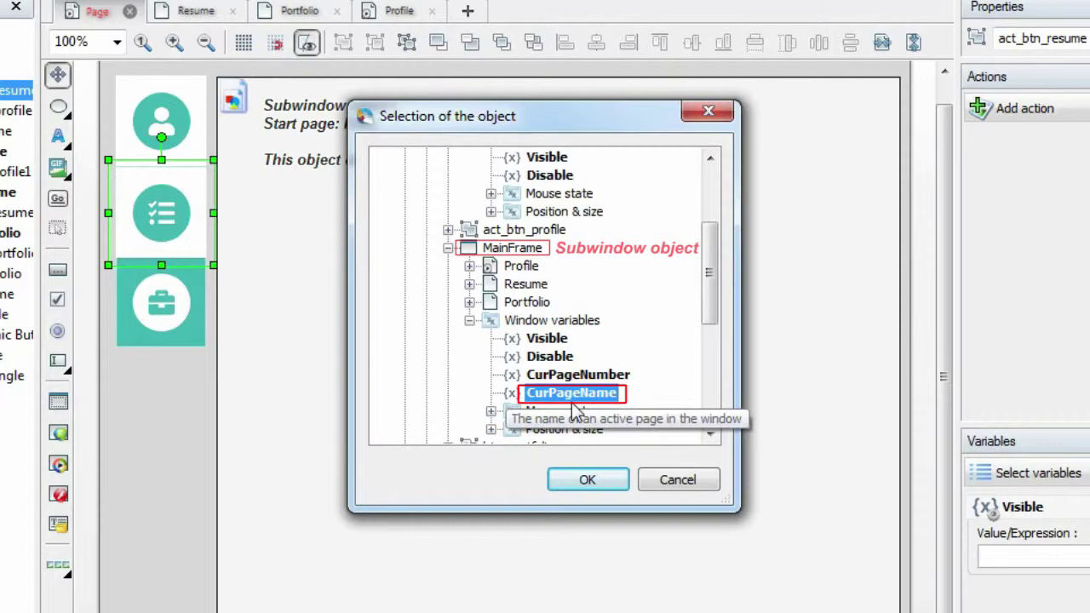
click(588, 479)
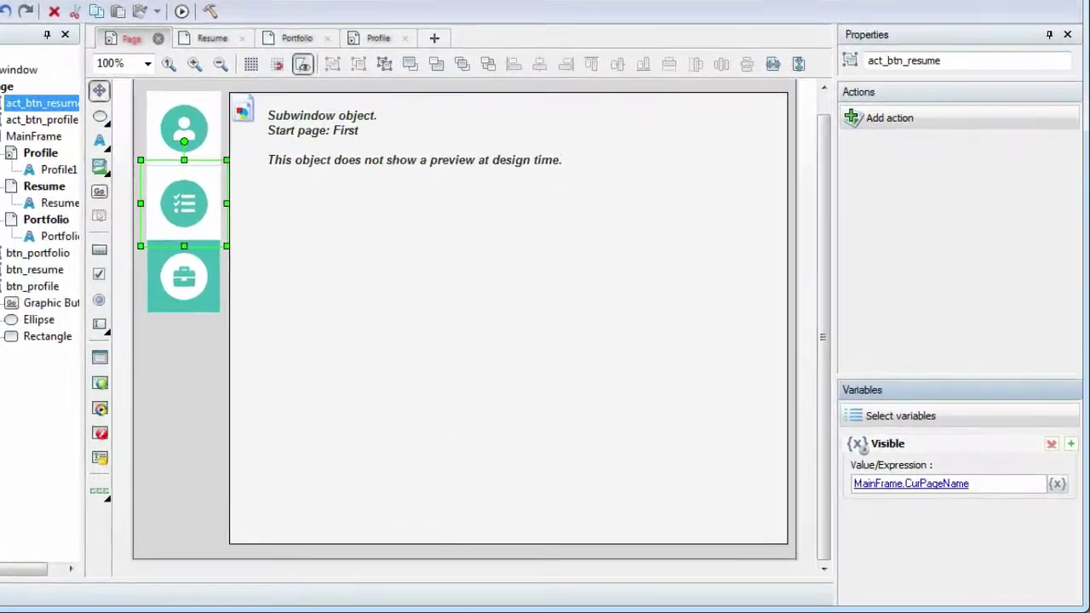
text(==")
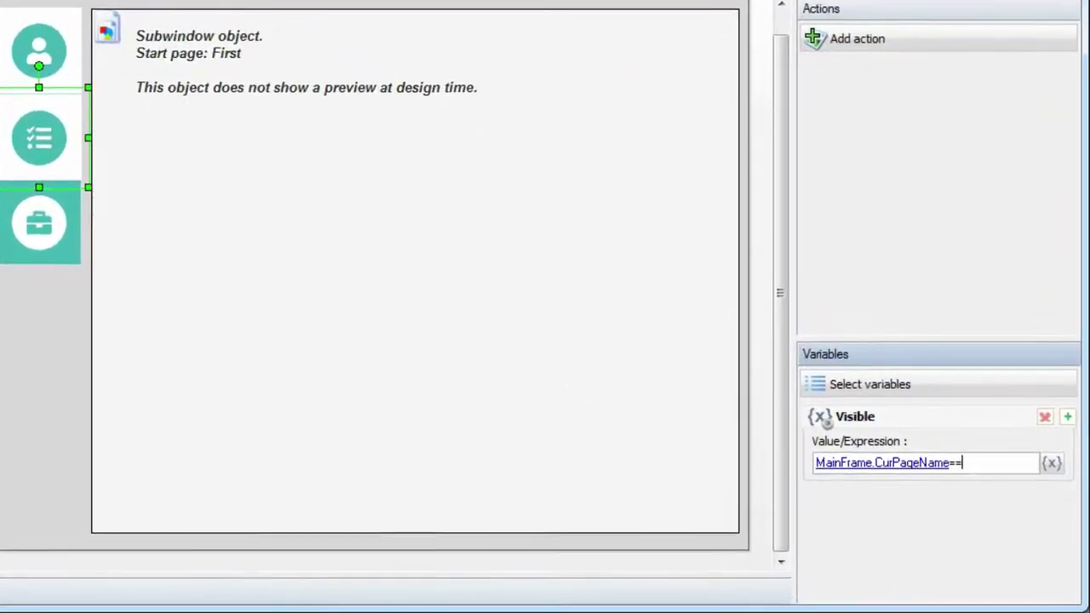
text(Resume")
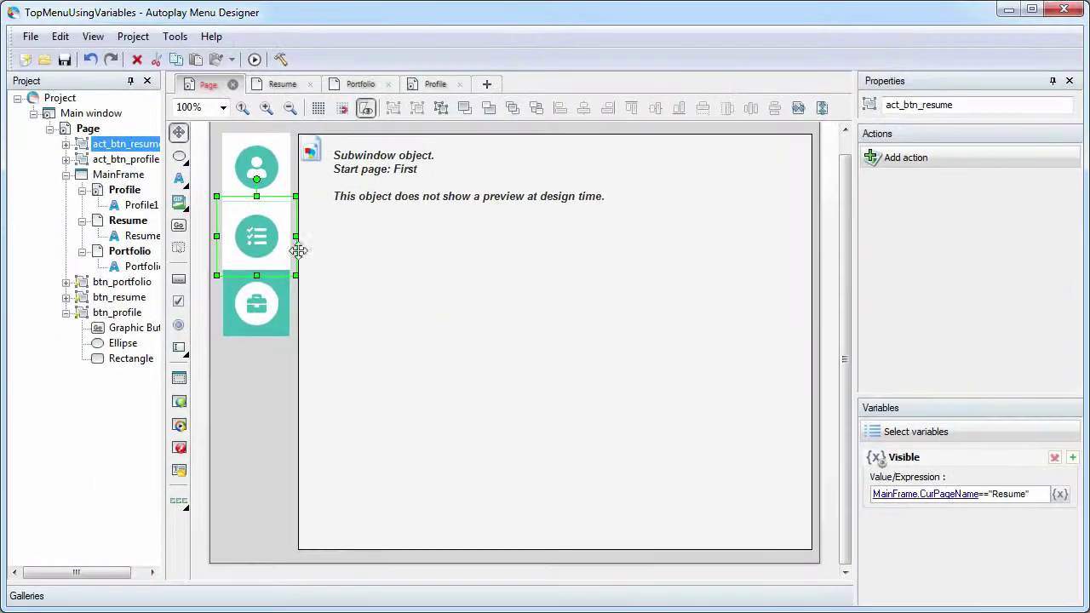
click(368, 596)
drag(549, 540, 267, 336)
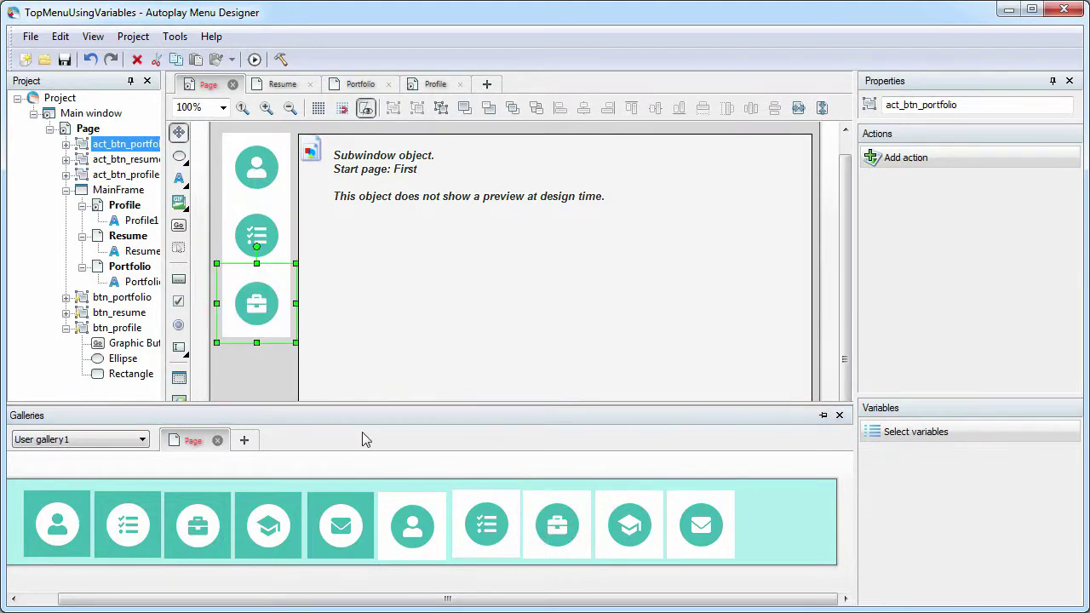
Give act_btn_portfolio a Visible variable with the expression MainFrame.CurPageName=="Portfolio"
click(963, 433)
click(498, 262)
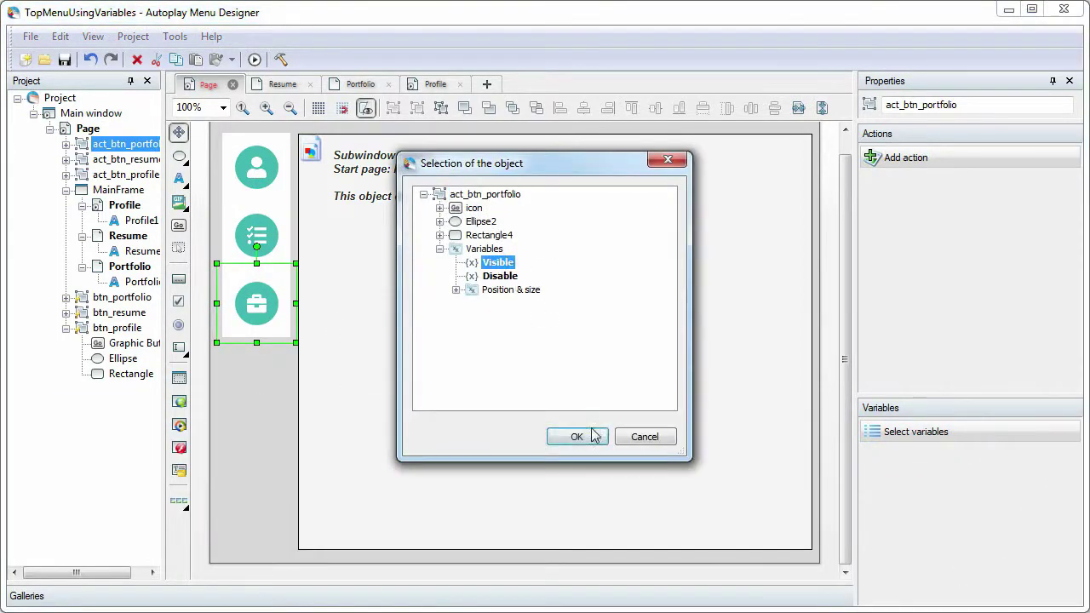
click(594, 436)
click(1064, 497)
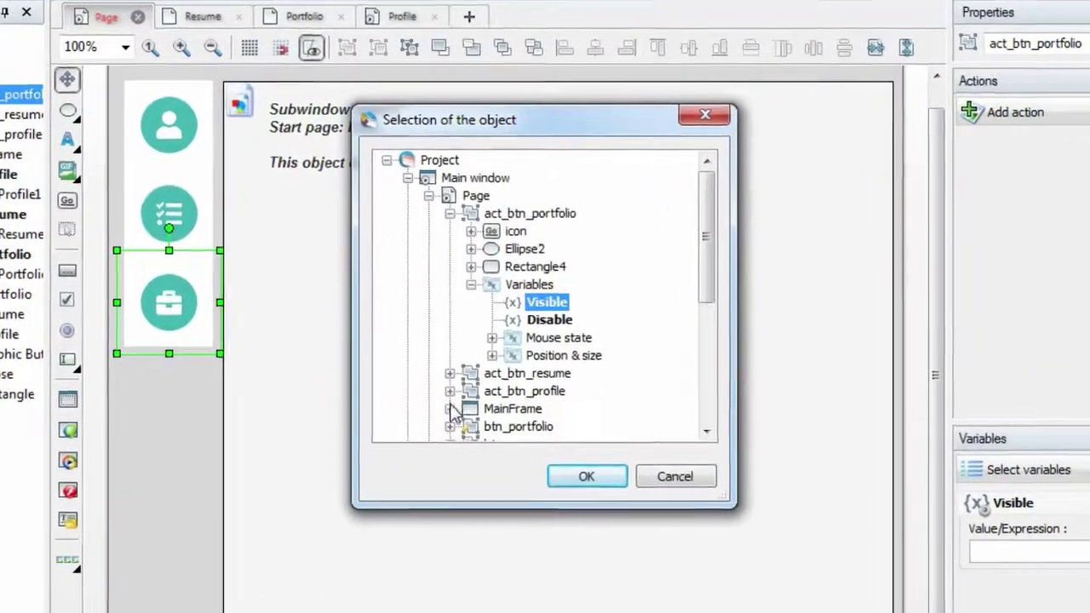
click(469, 389)
click(564, 373)
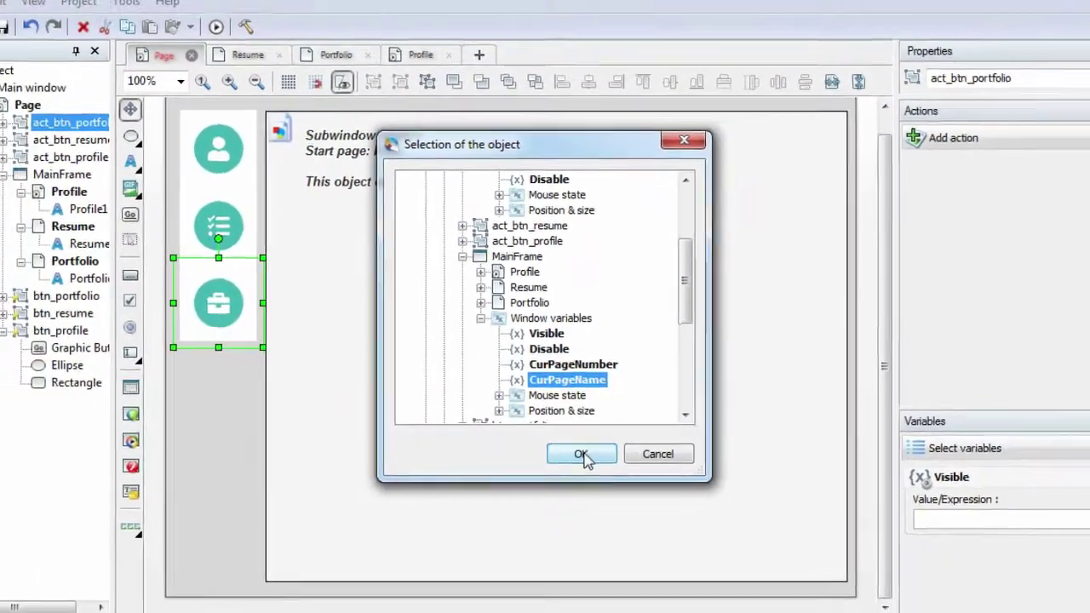
click(587, 479)
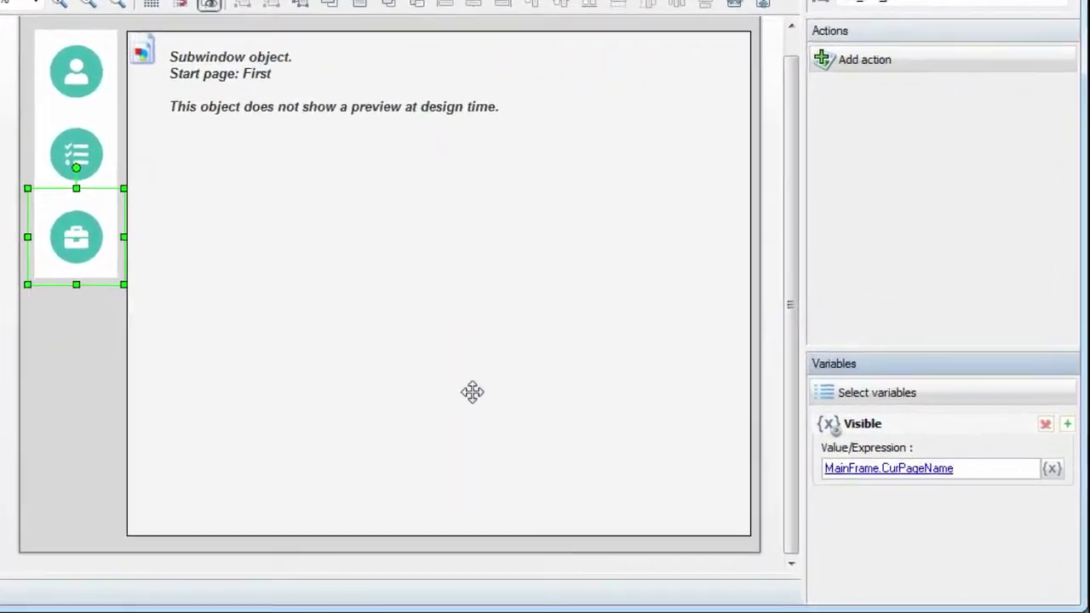
text(==)
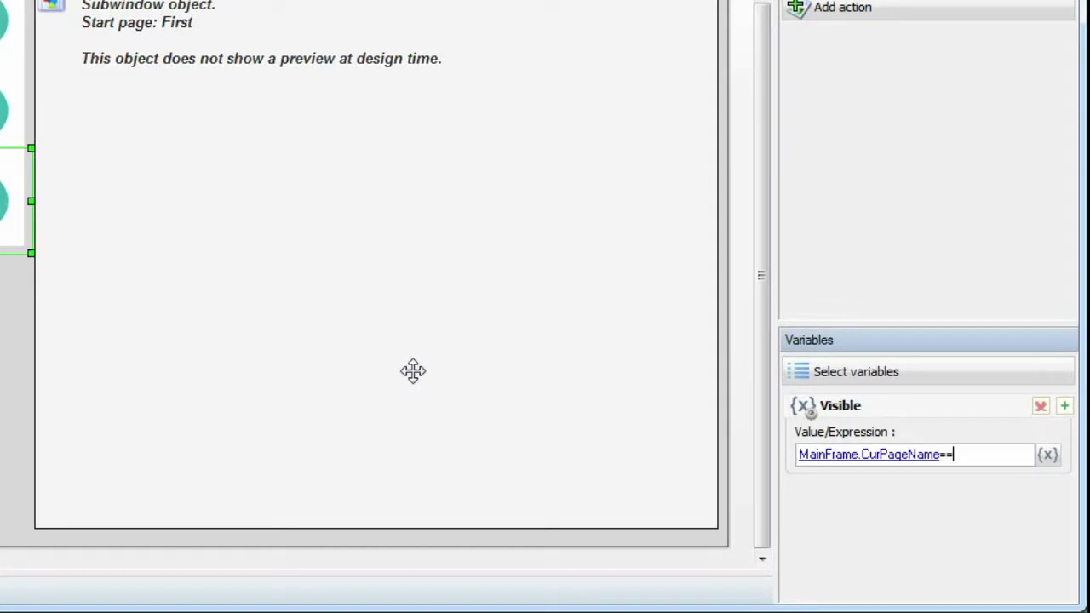
text("Portfolio")
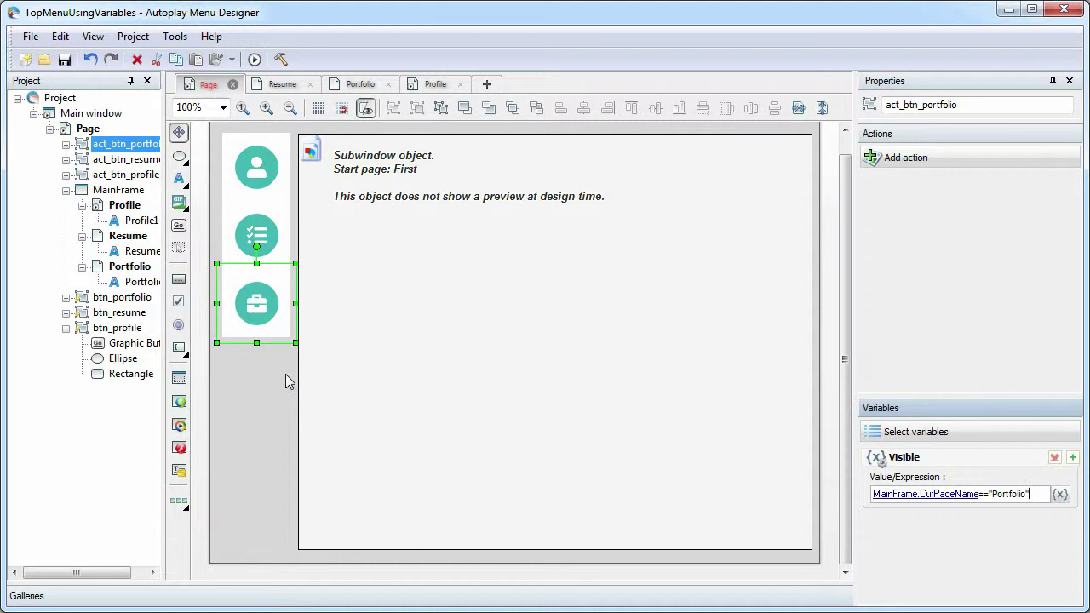
click(253, 59)
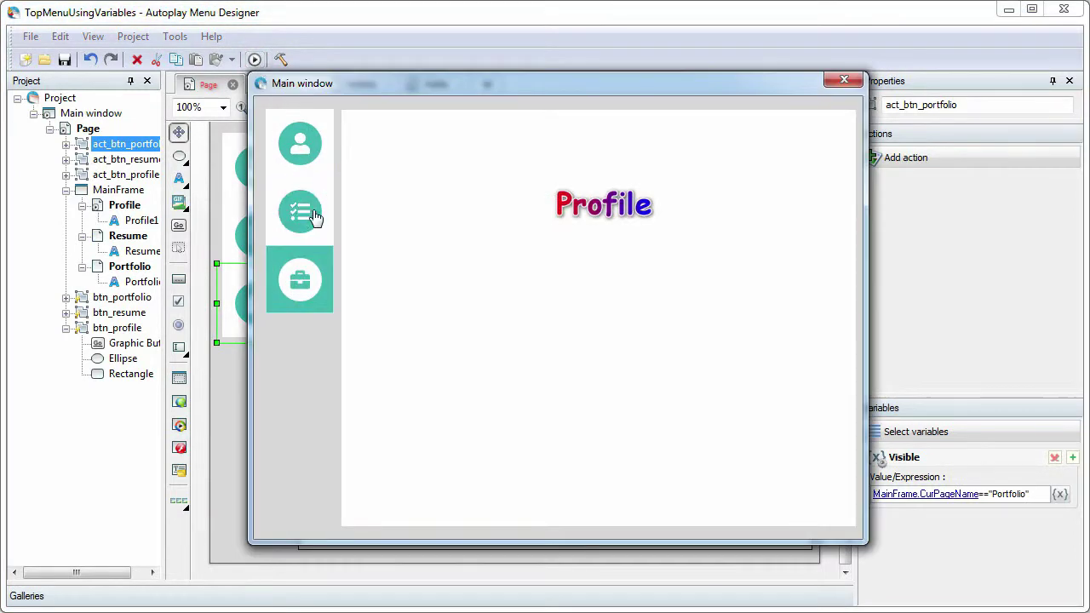
click(310, 213)
click(315, 280)
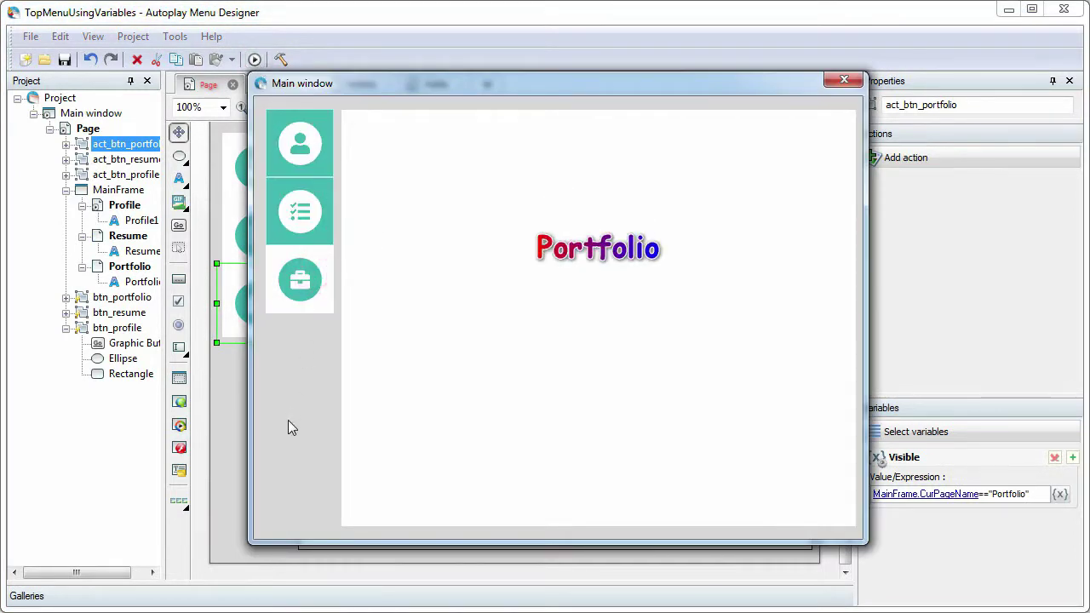
click(328, 227)
click(269, 136)
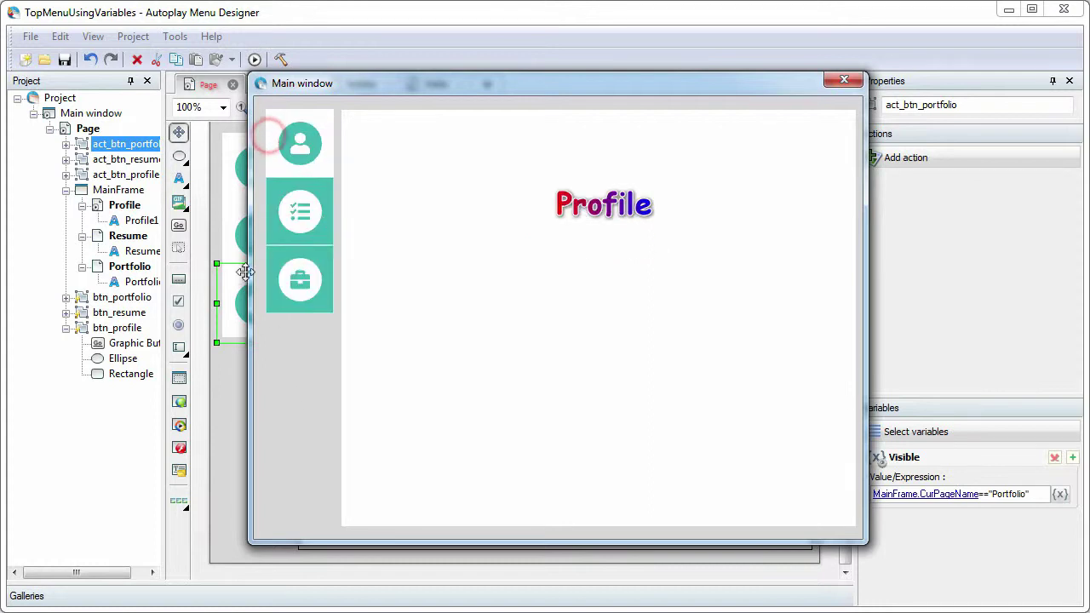
click(331, 304)
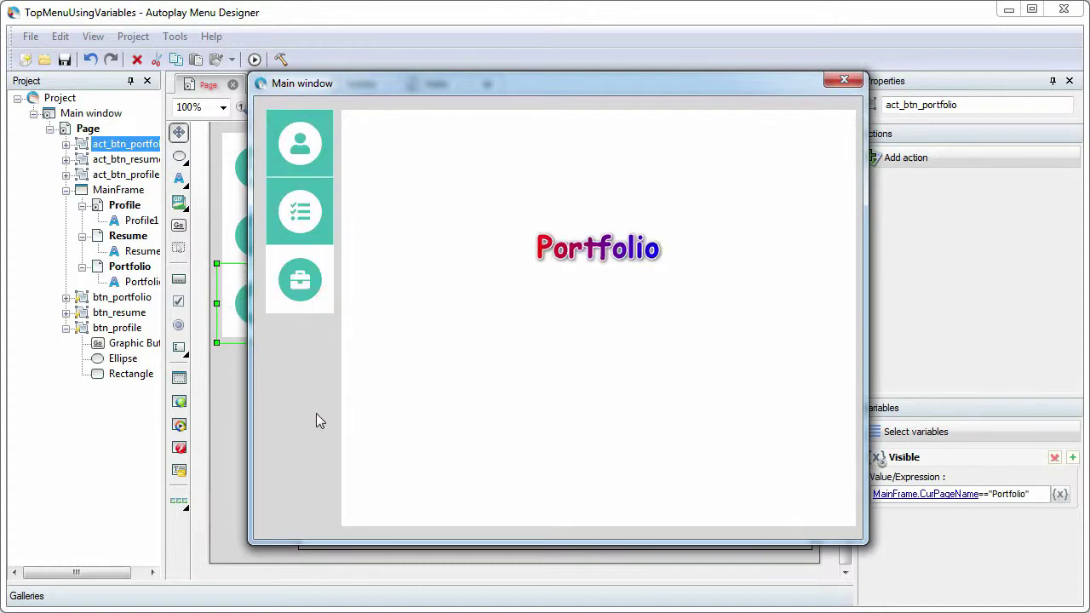
click(843, 80)
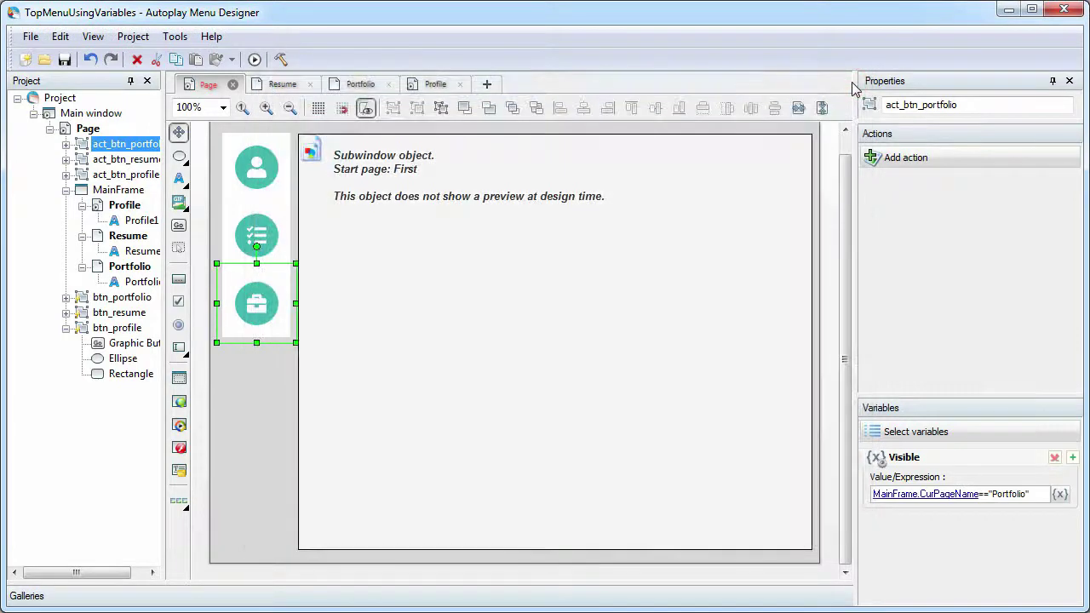